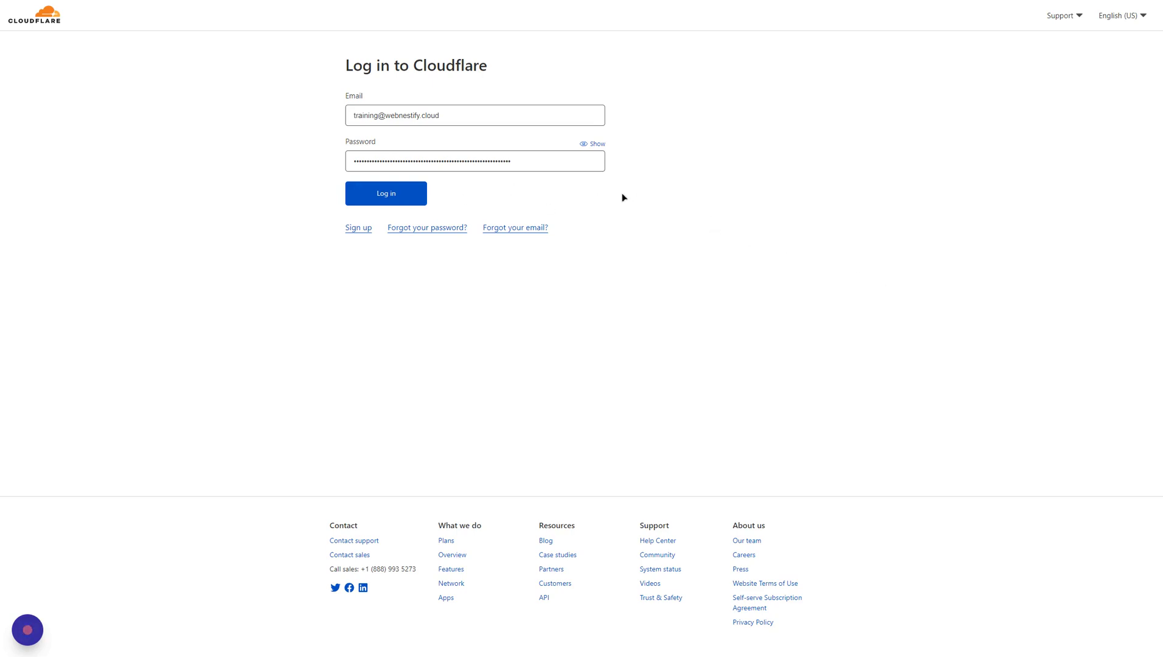
# Log in to the Cloudflare account with the account e-mail and password
pyautogui.press('Return')
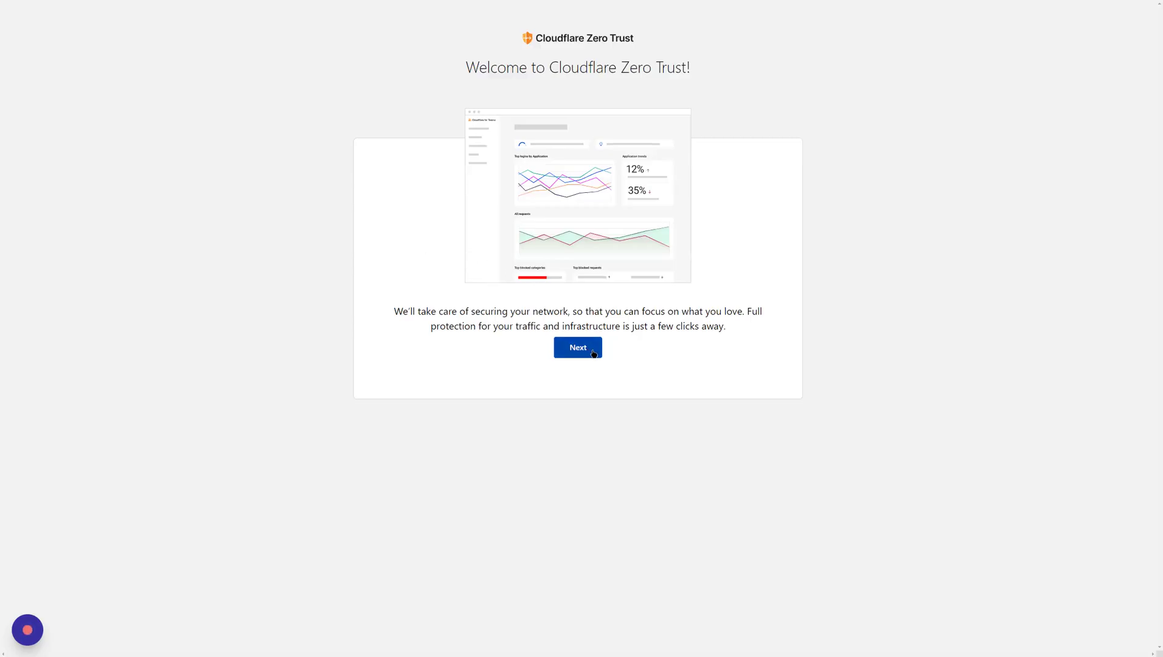
# Begin Zero Trust onboarding and set the team name to wntraining
pyautogui.click(573, 348)
pyautogui.click(555, 266)
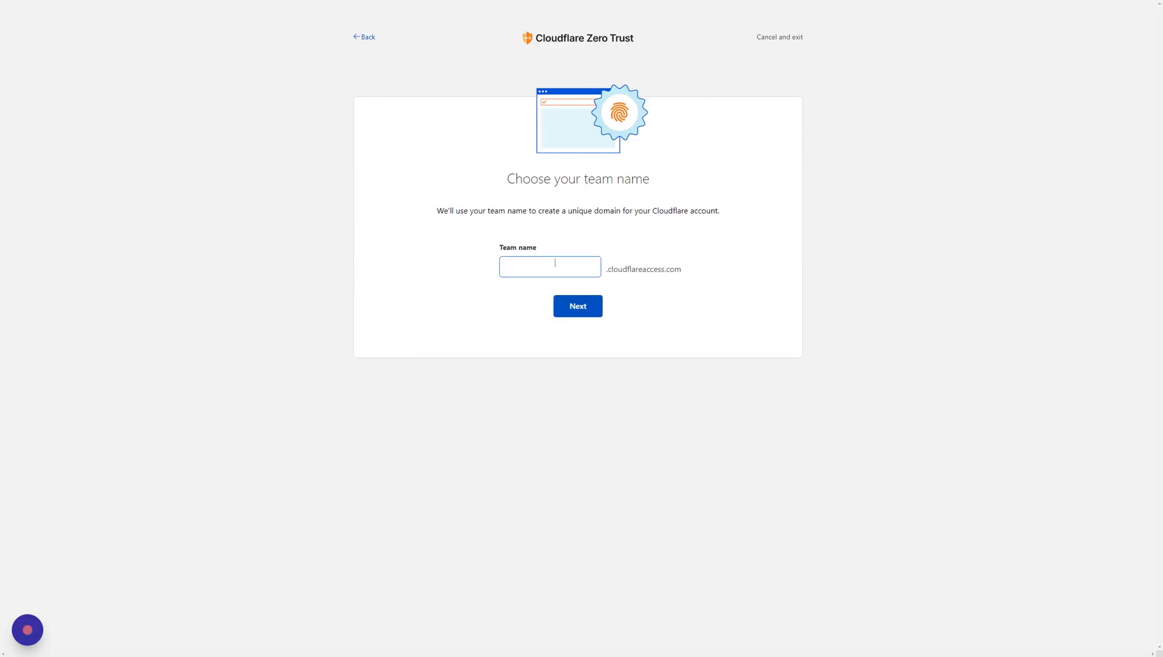
pyautogui.write('wntraining')
pyautogui.click(583, 312)
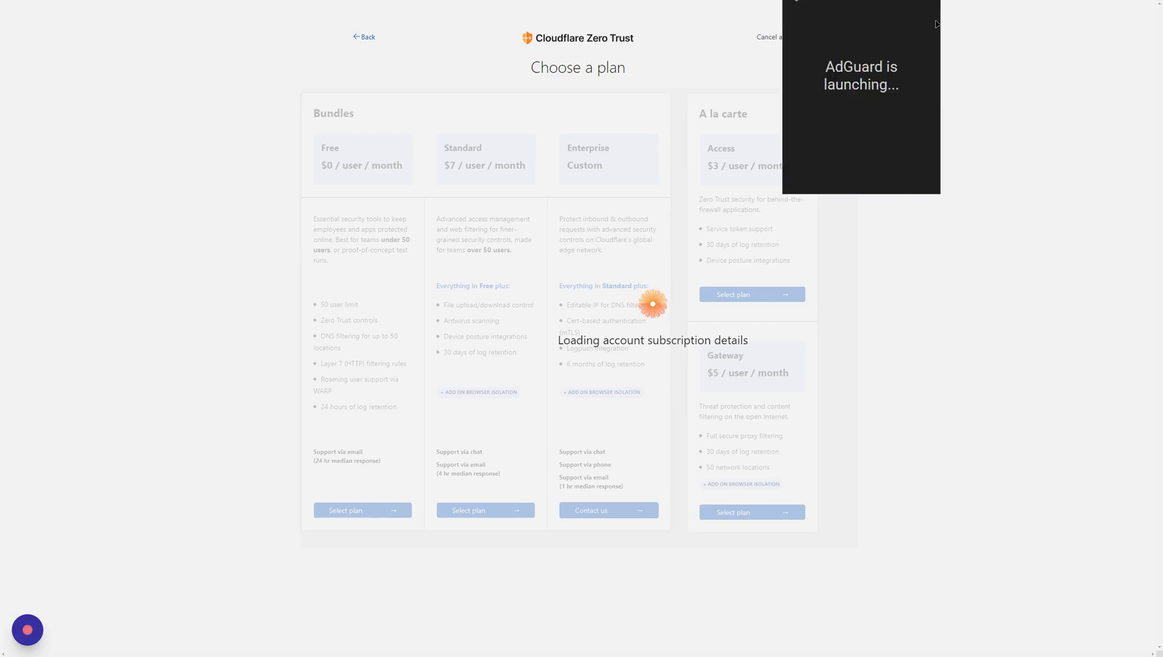
# Disable AdGuard and enhanced security for the dashboard site, then reload the page
pyautogui.click(917, 109)
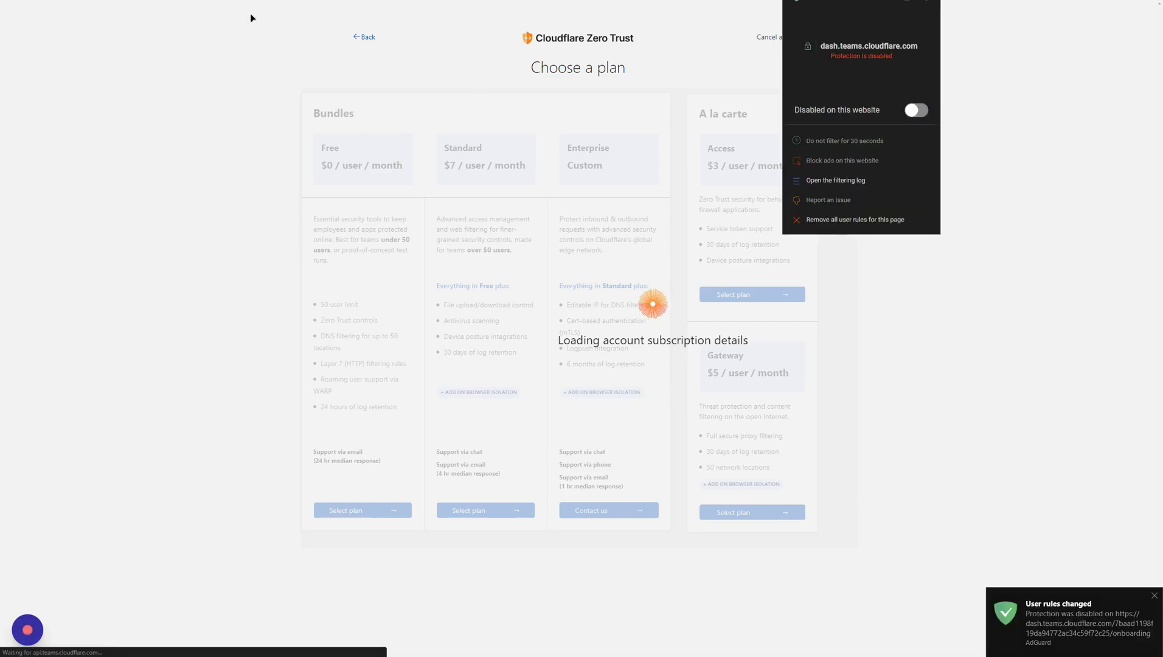
pyautogui.click(216, 121)
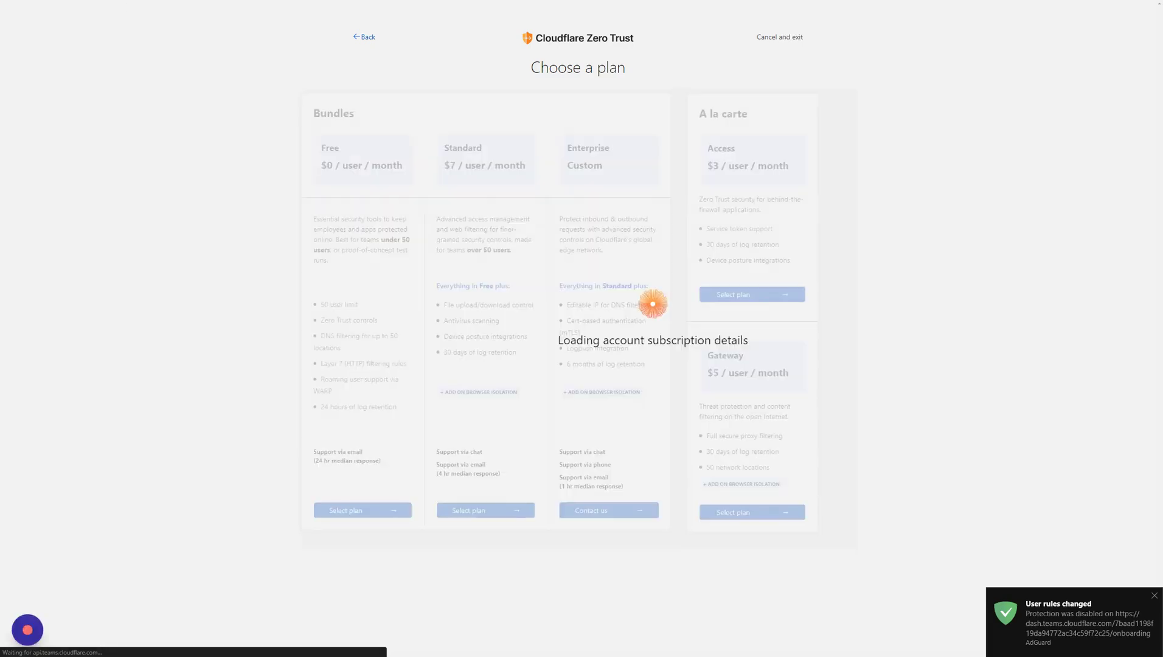
pyautogui.click(85, 2)
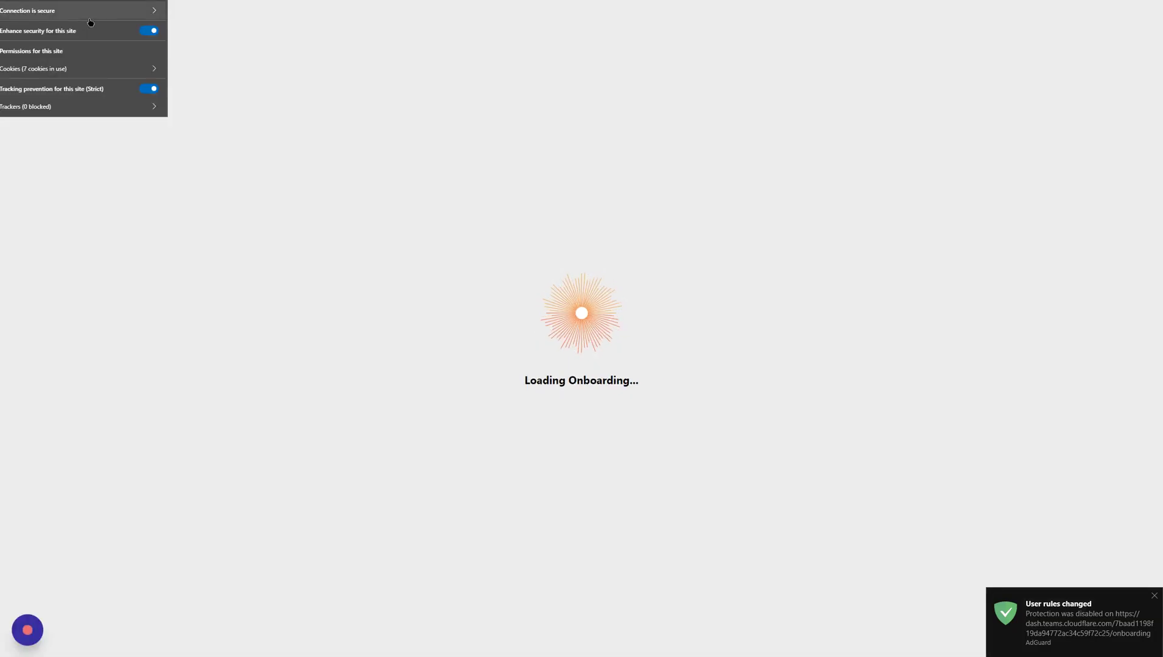
pyautogui.click(149, 30)
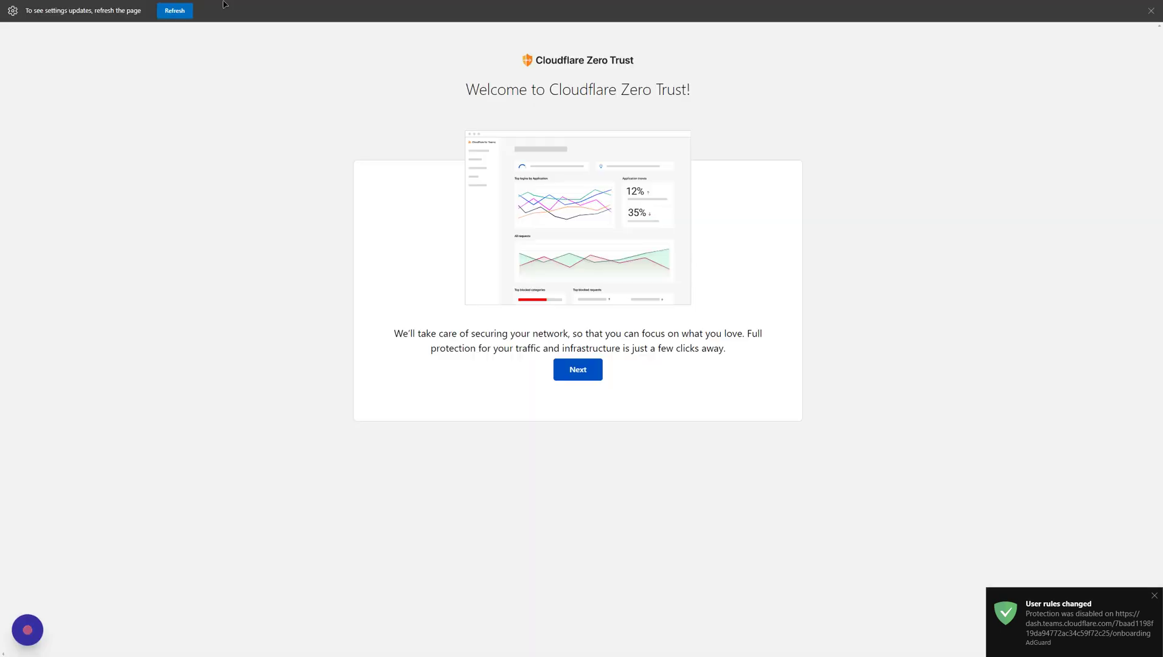
pyautogui.click(174, 11)
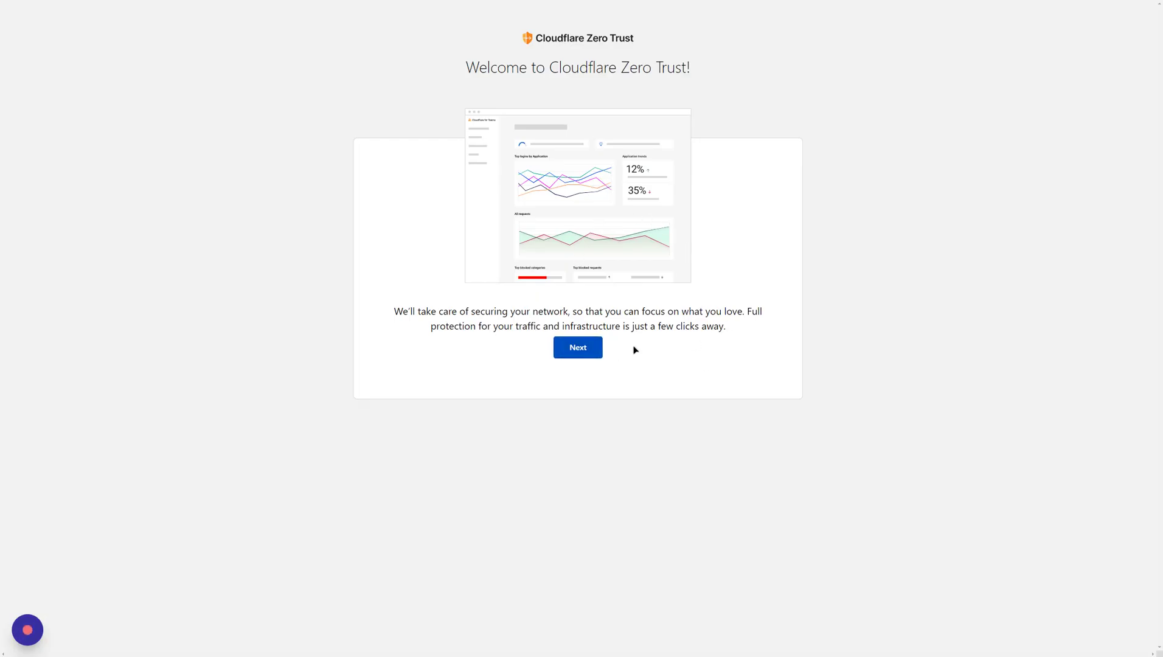
# Continue past the welcome and team name steps and review the Free plan's features
pyautogui.click(586, 351)
pyautogui.click(589, 309)
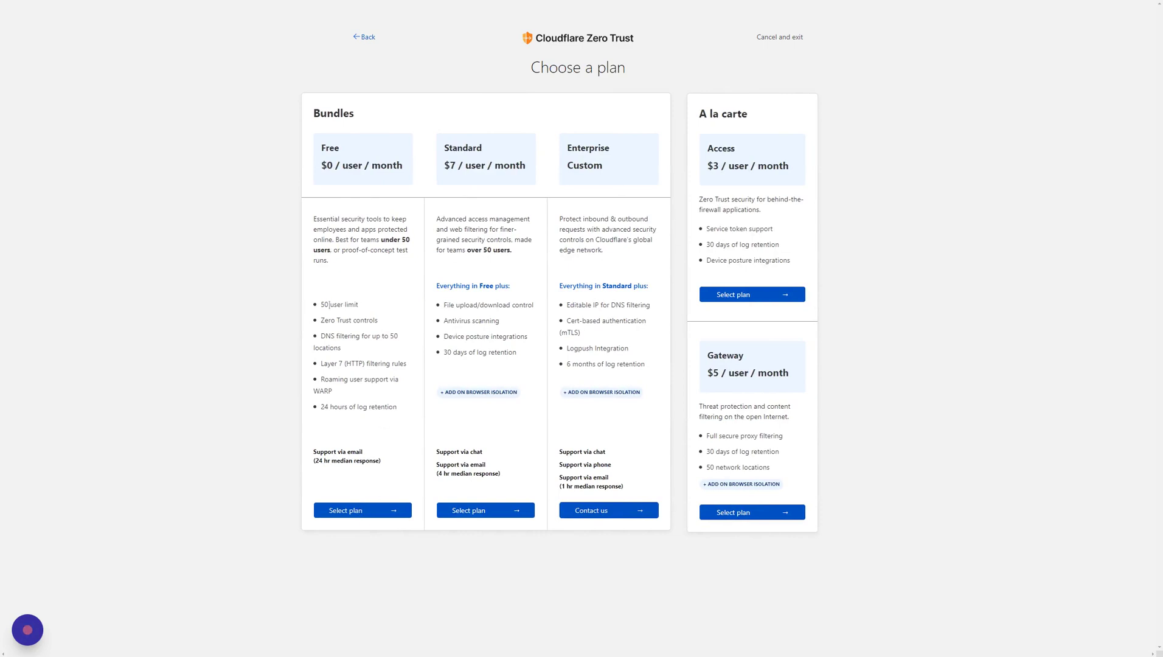
pyautogui.moveTo(324, 304); pyautogui.dragTo(374, 308)
pyautogui.moveTo(348, 334); pyautogui.dragTo(389, 336)
pyautogui.click(465, 306)
# Select the Zero Trust Free plan and complete its purchase
pyautogui.click(363, 514)
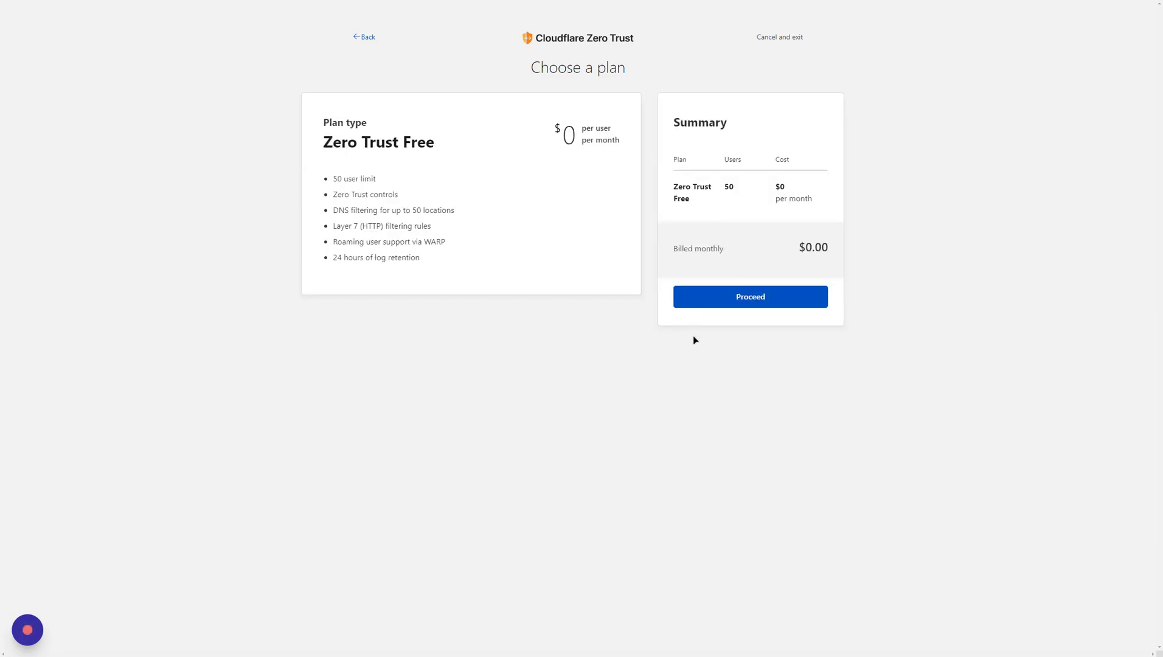
pyautogui.click(726, 306)
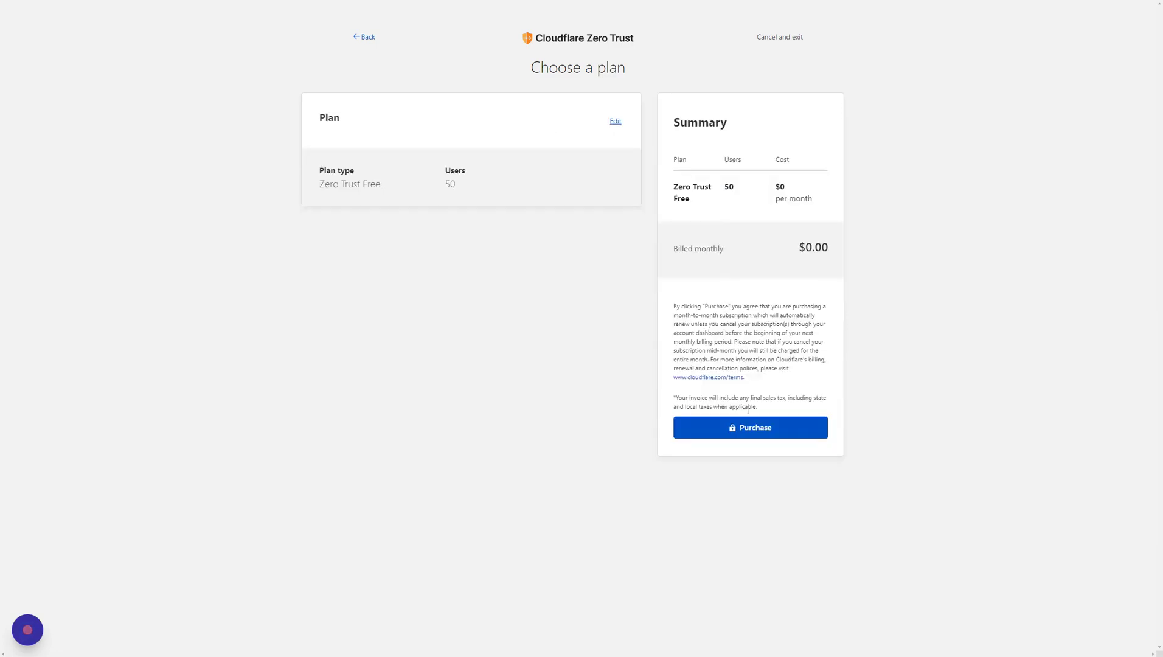
pyautogui.click(771, 434)
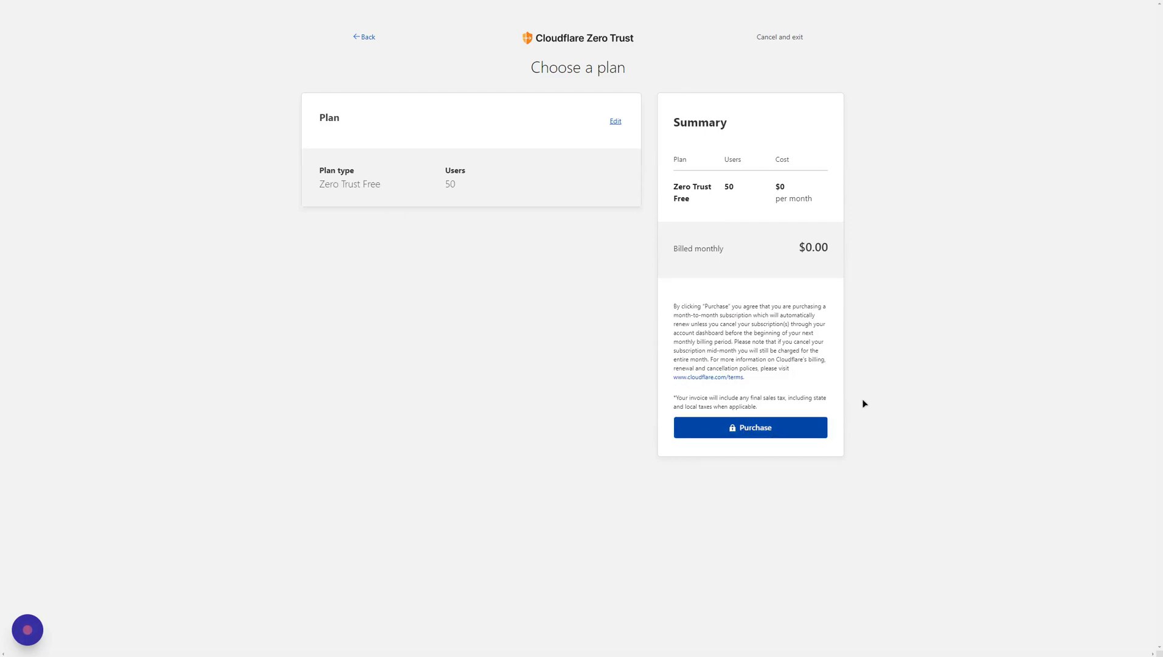
pyautogui.click(716, 434)
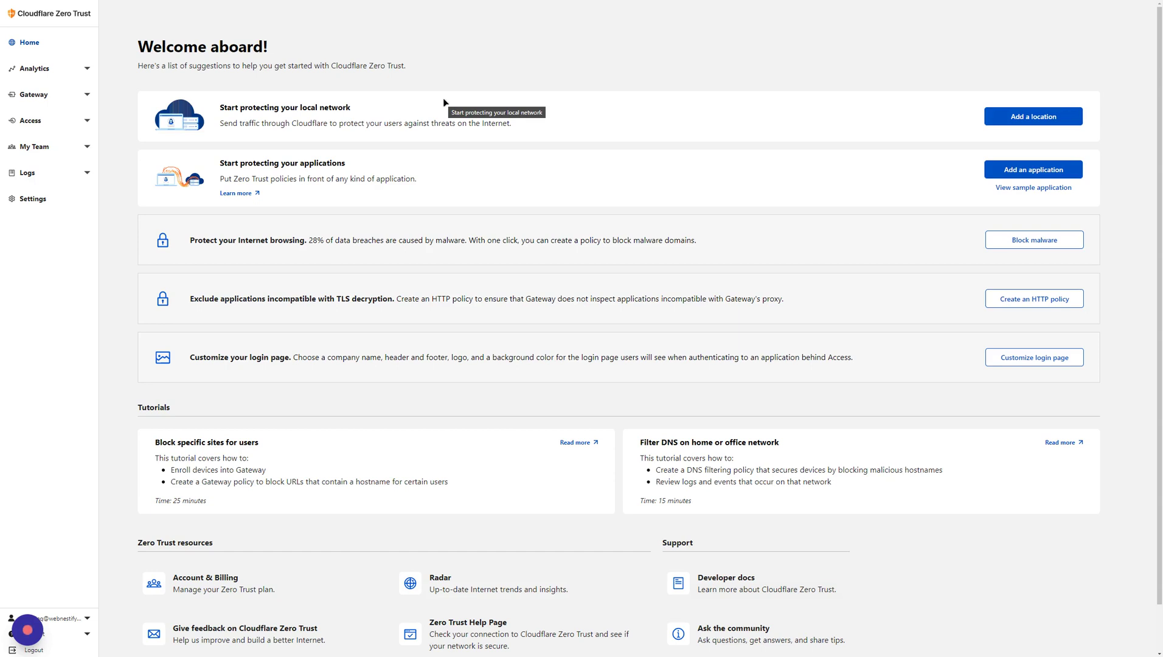
# Go to Access > Access Groups and start adding a new group
pyautogui.click(90, 122)
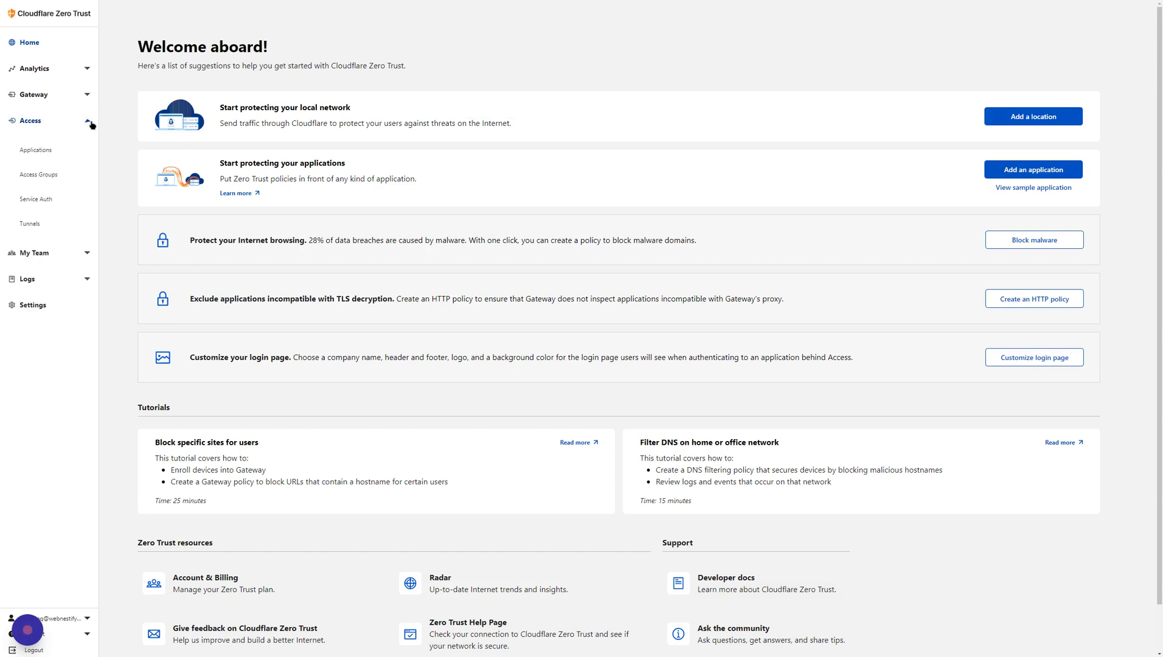
pyautogui.click(41, 178)
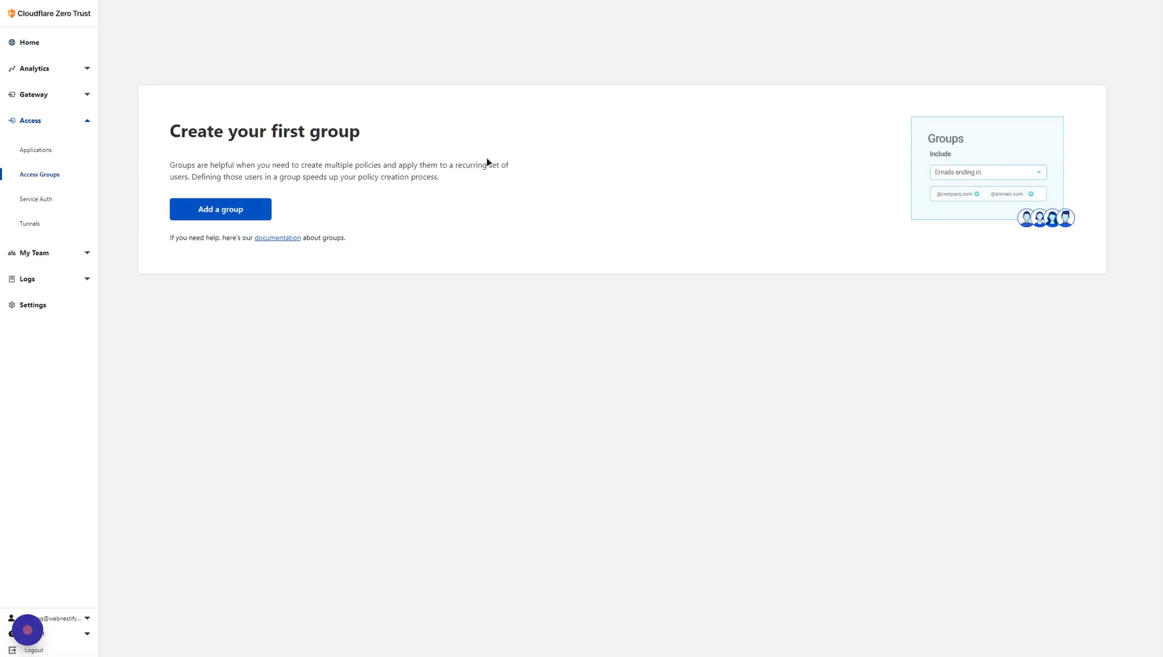
pyautogui.click(222, 214)
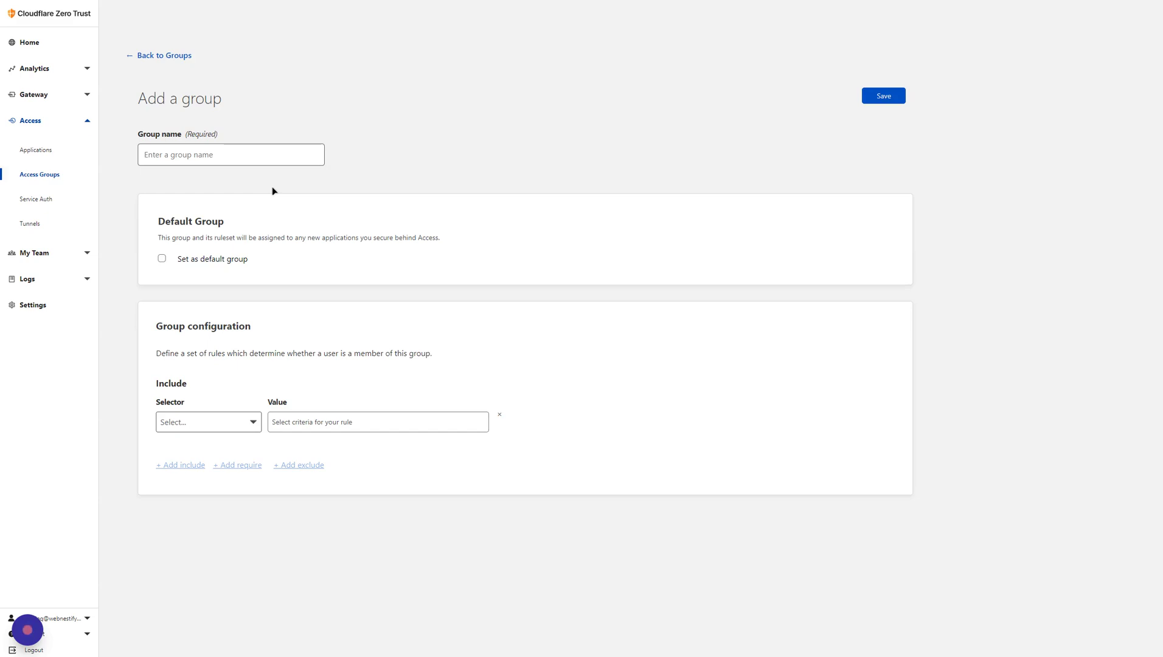
# Name the group WNTRAINING, make it default, and add an Emails include rule with the saved address
pyautogui.click(265, 161)
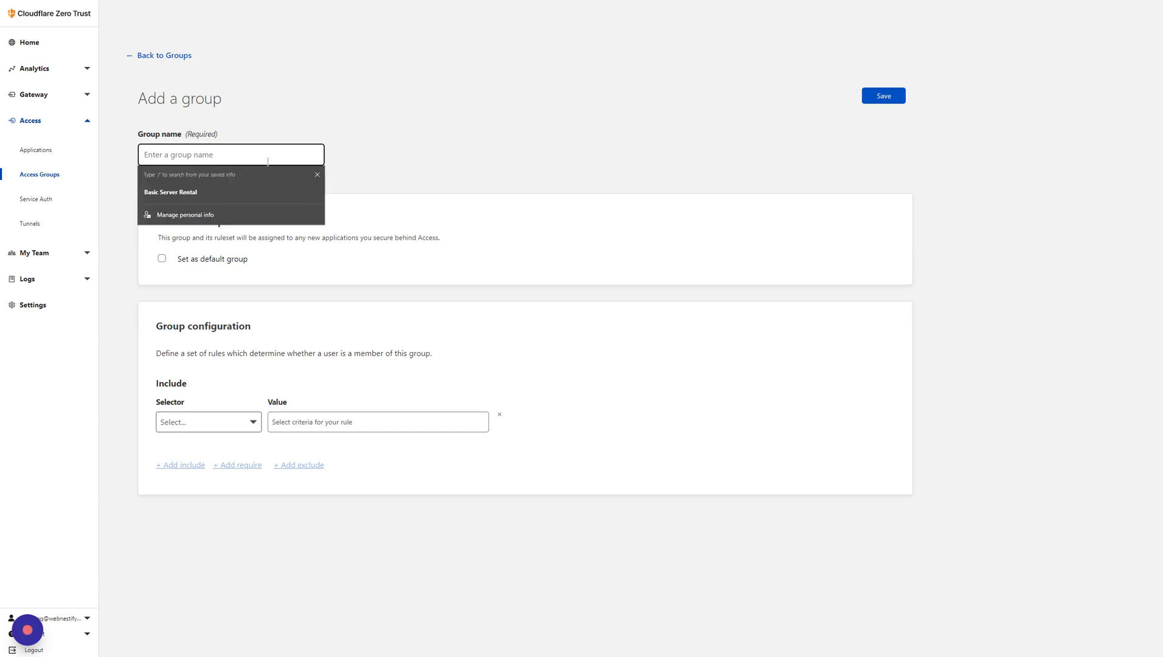
pyautogui.write('WNTRAINING')
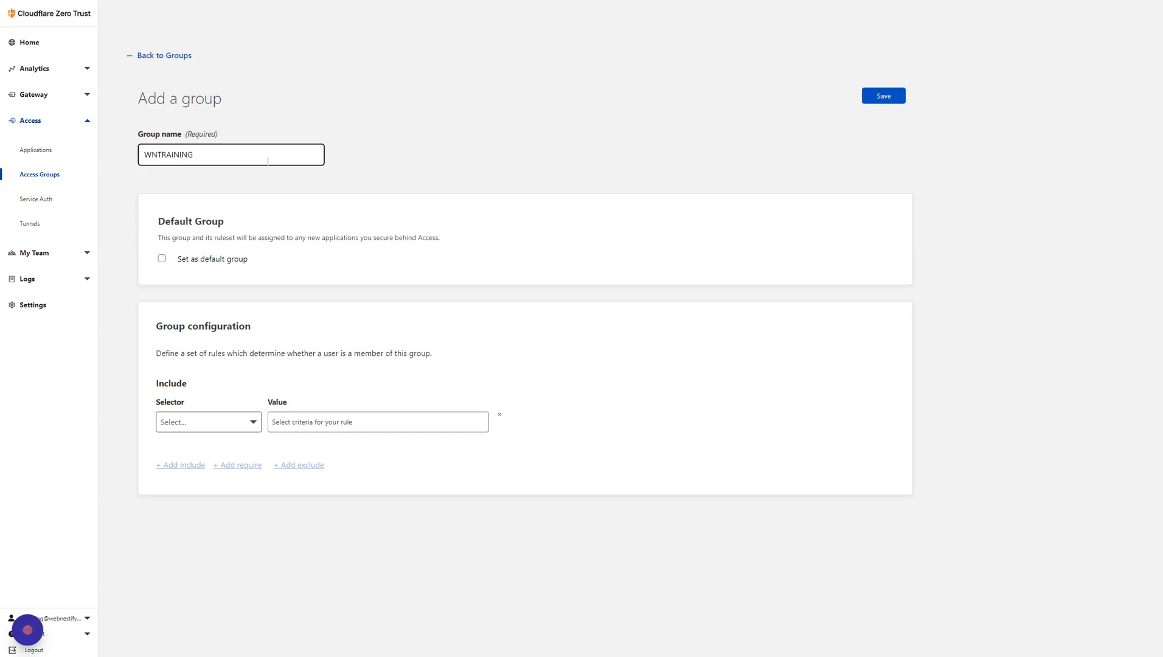
pyautogui.click(163, 259)
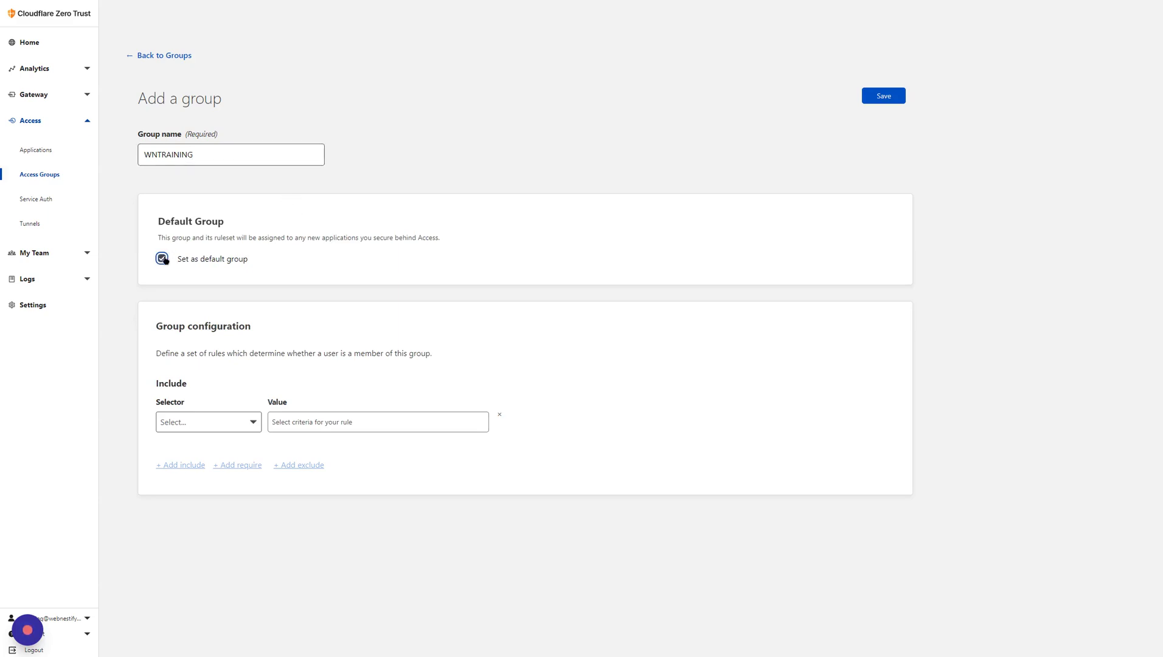
pyautogui.click(253, 423)
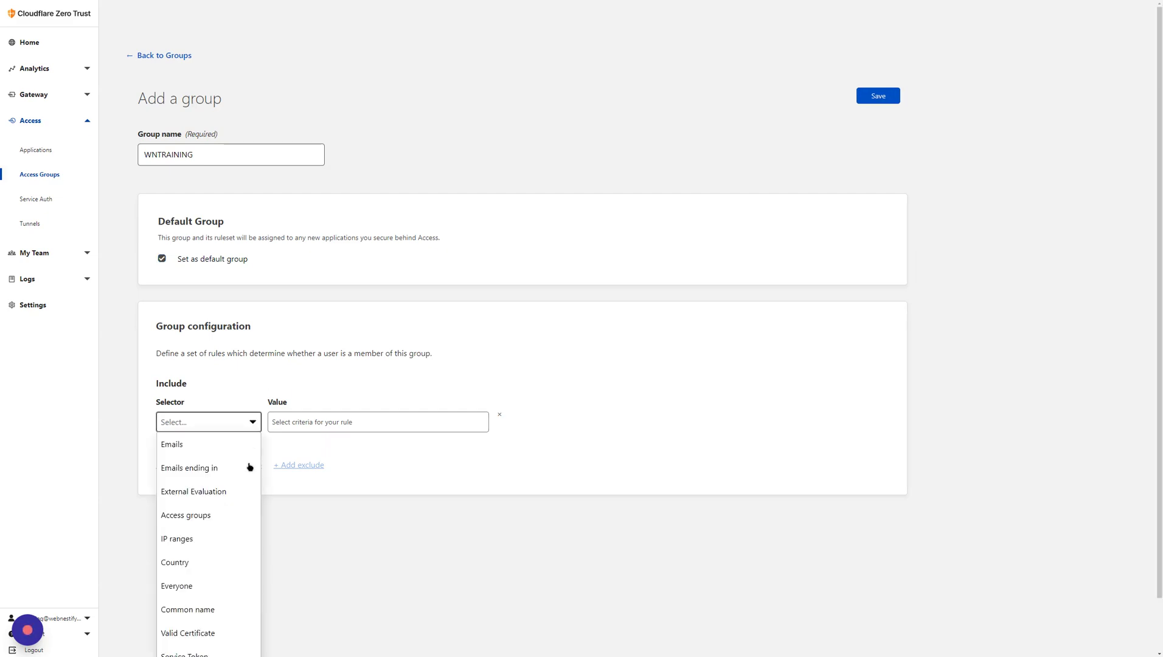
pyautogui.click(218, 444)
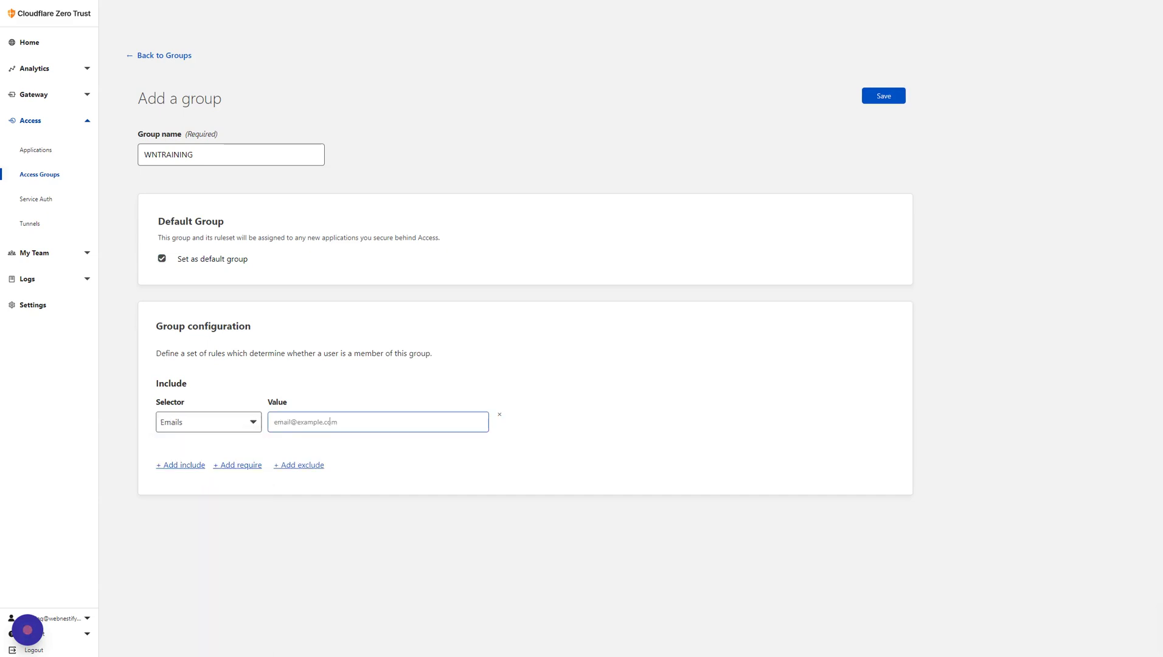
pyautogui.click(330, 422)
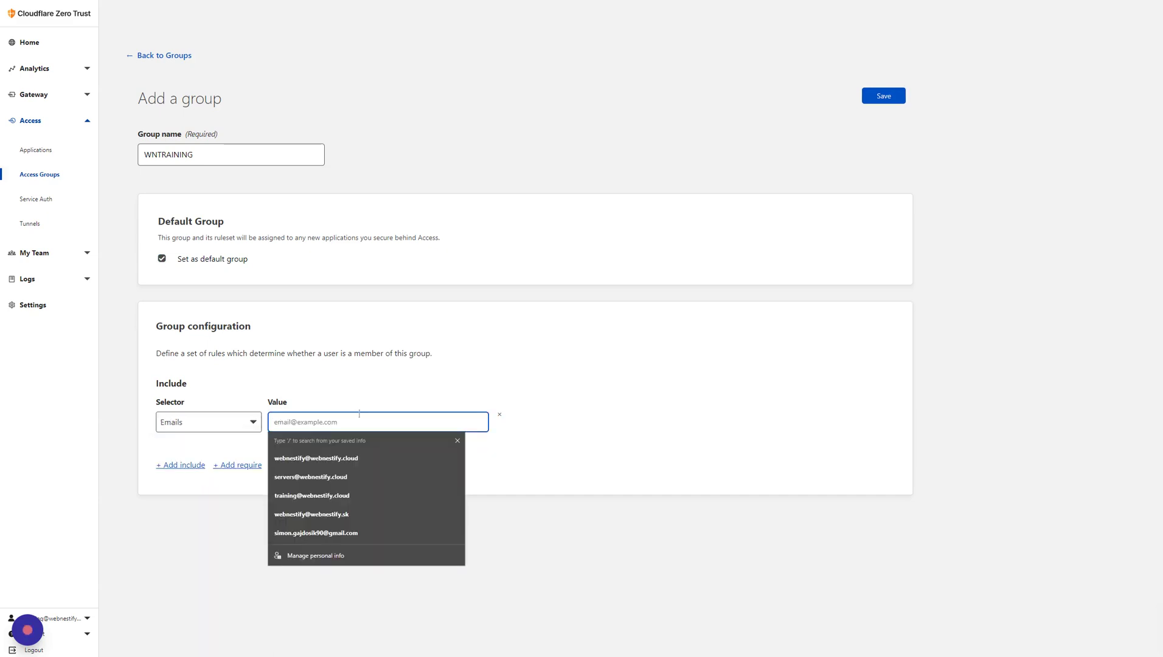
pyautogui.click(368, 458)
pyautogui.press('Return')
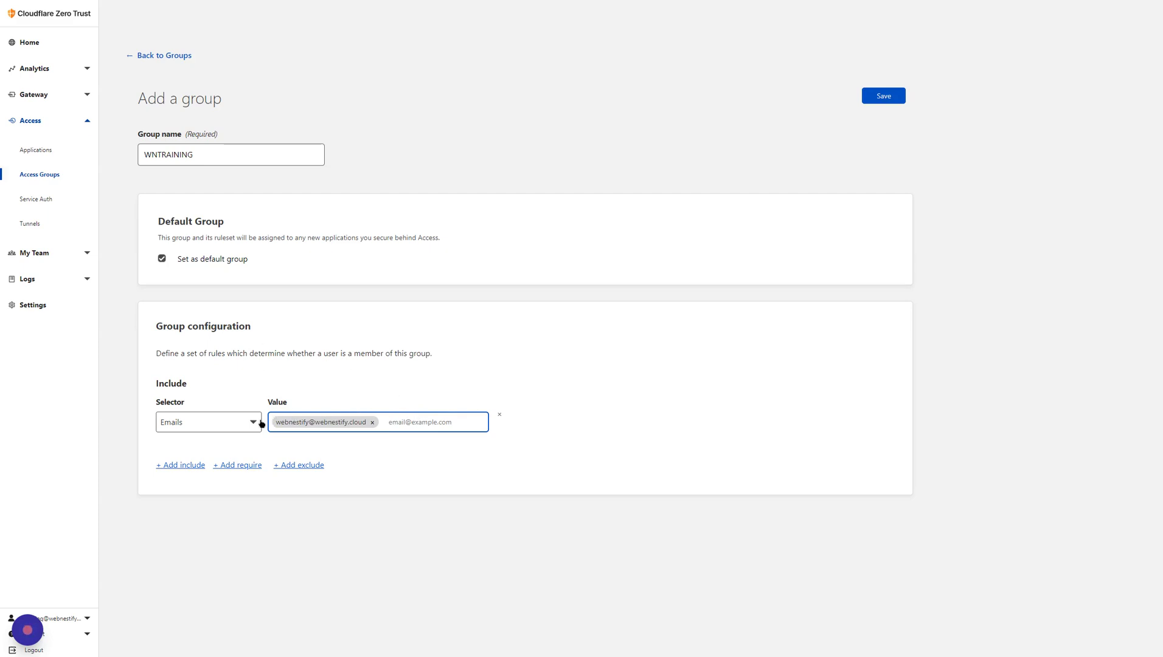
# Rework the include rule selector and re-enter the e-mail address as the include value
pyautogui.click(251, 423)
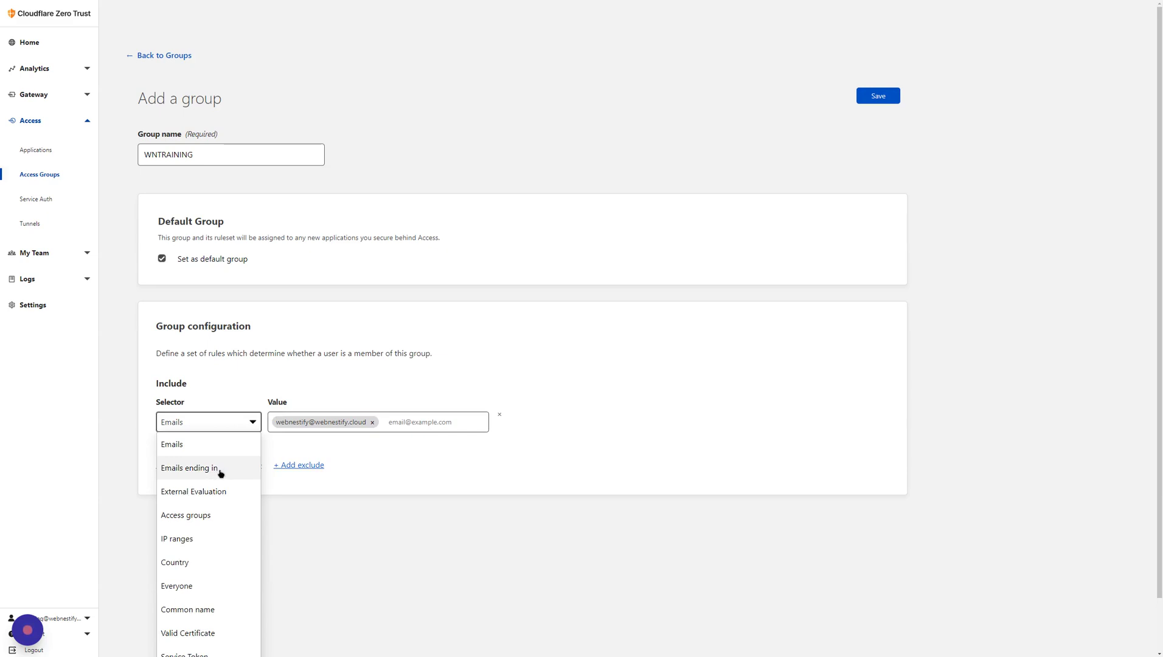
pyautogui.click(220, 471)
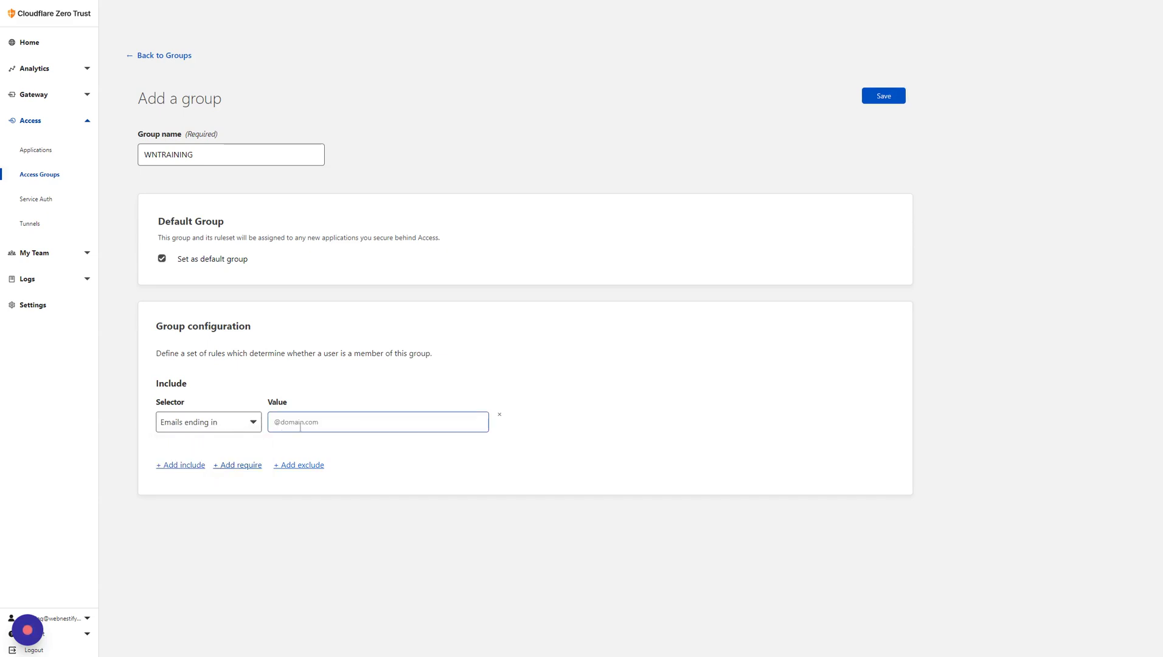
pyautogui.click(355, 424)
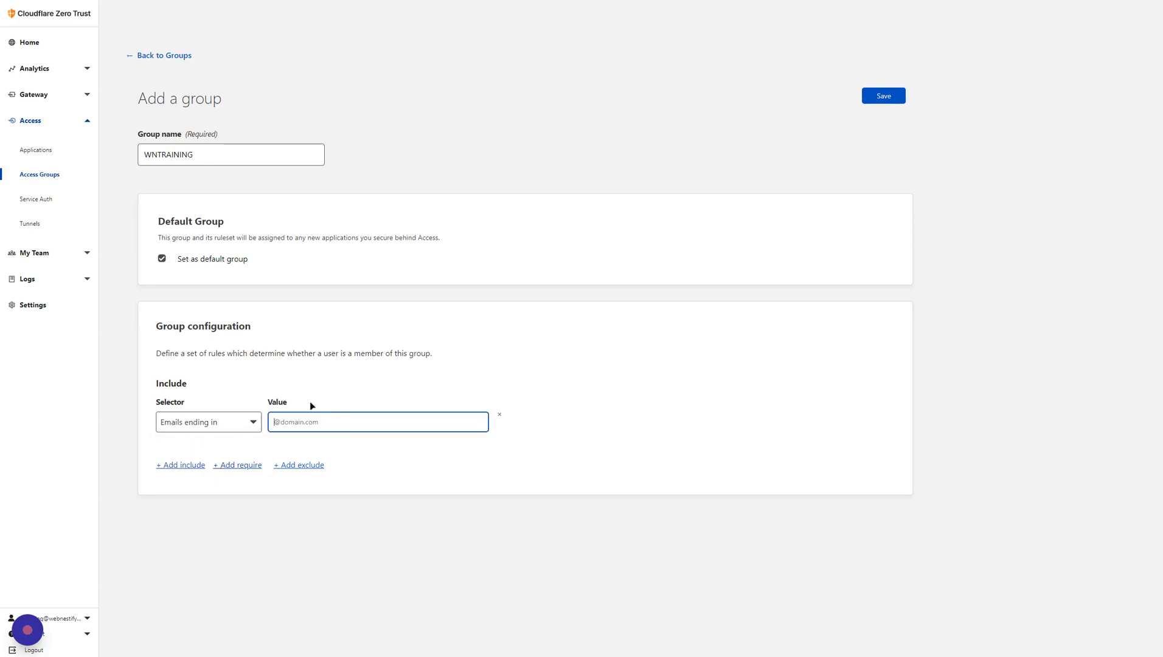
pyautogui.click(236, 423)
pyautogui.click(172, 444)
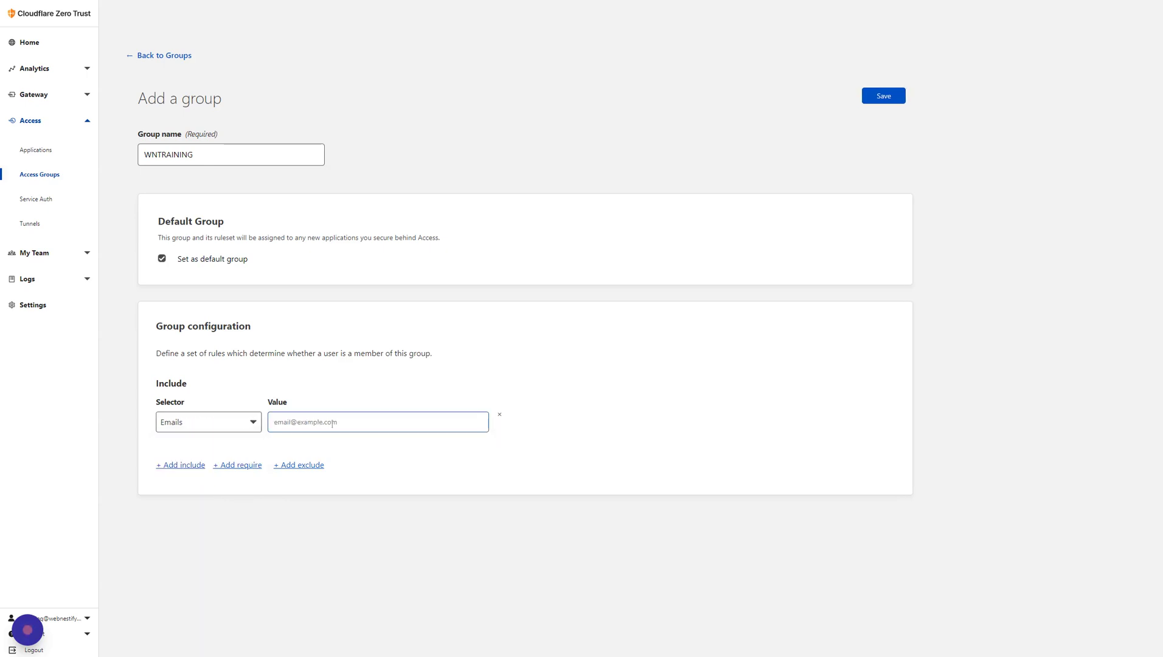
pyautogui.click(390, 424)
pyautogui.press('Down')
pyautogui.press('Return')
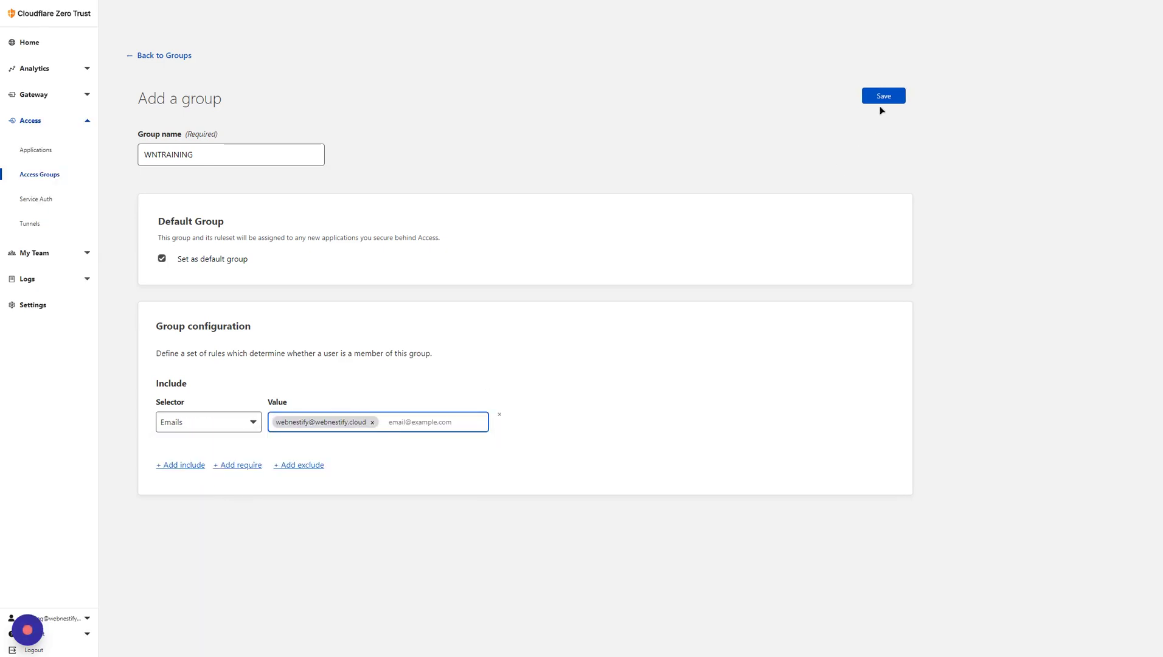
# Save WNTRAINING, review its e-mail include rule, then go to the Access Applications page
pyautogui.click(885, 99)
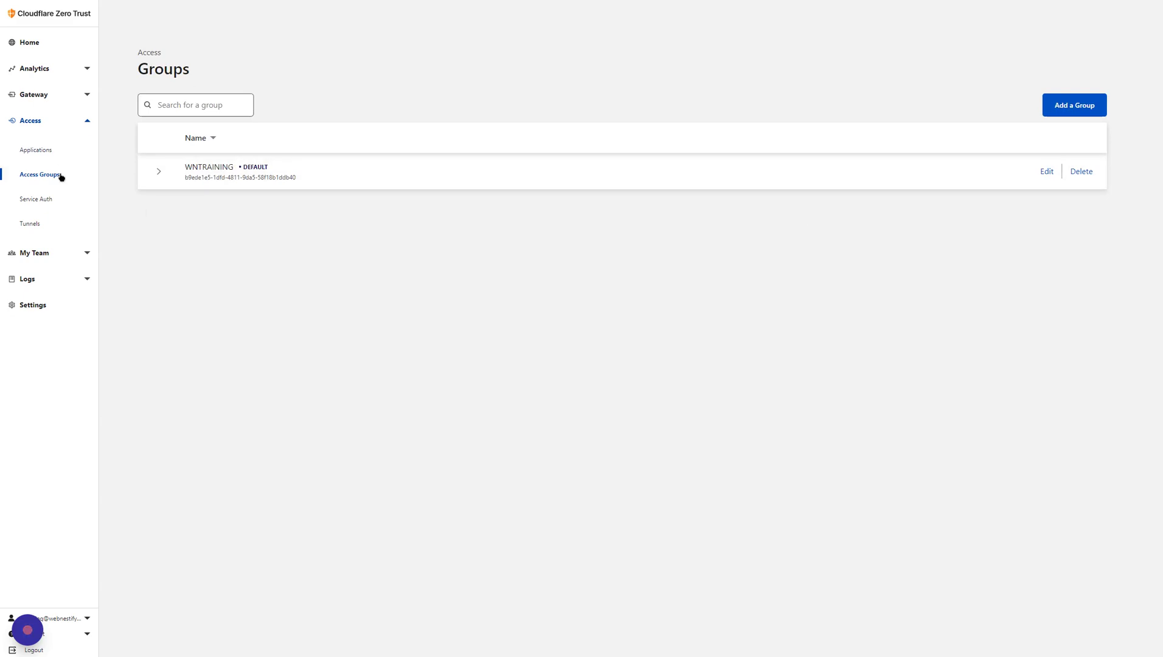
pyautogui.click(160, 172)
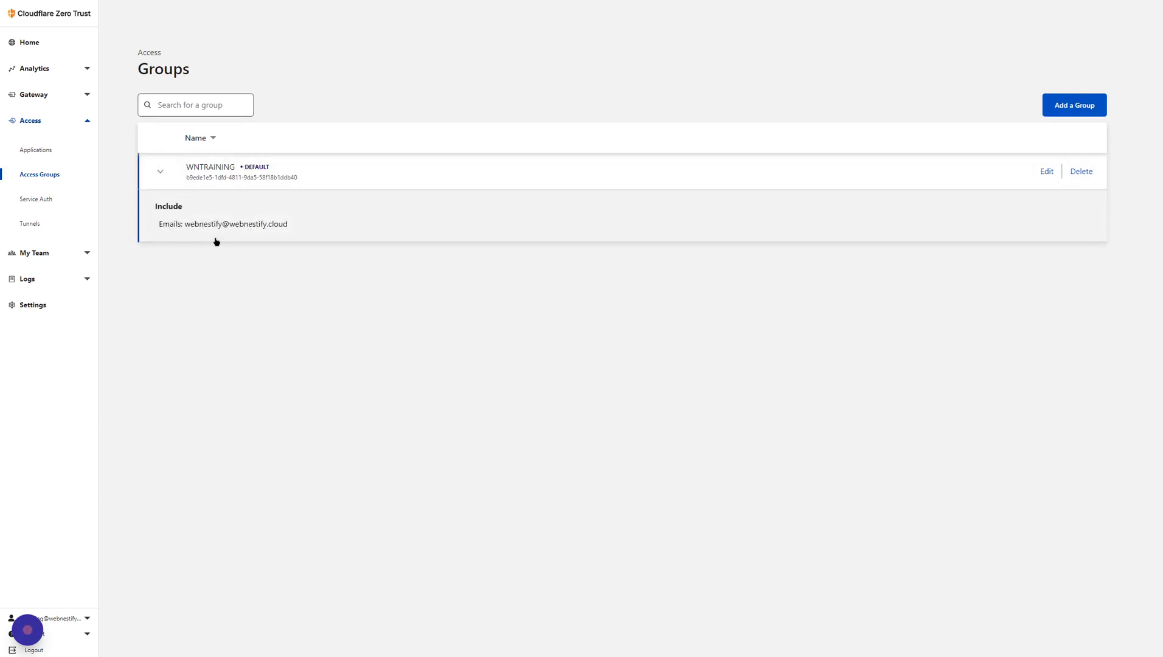
pyautogui.moveTo(165, 205); pyautogui.dragTo(296, 227)
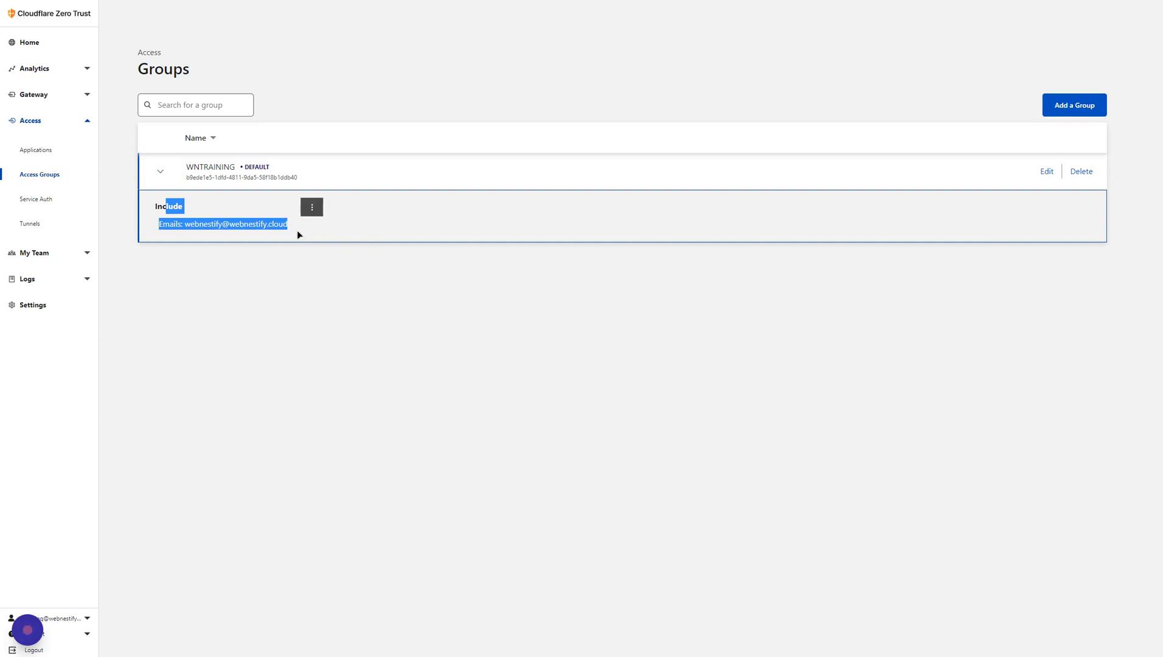
pyautogui.click(306, 297)
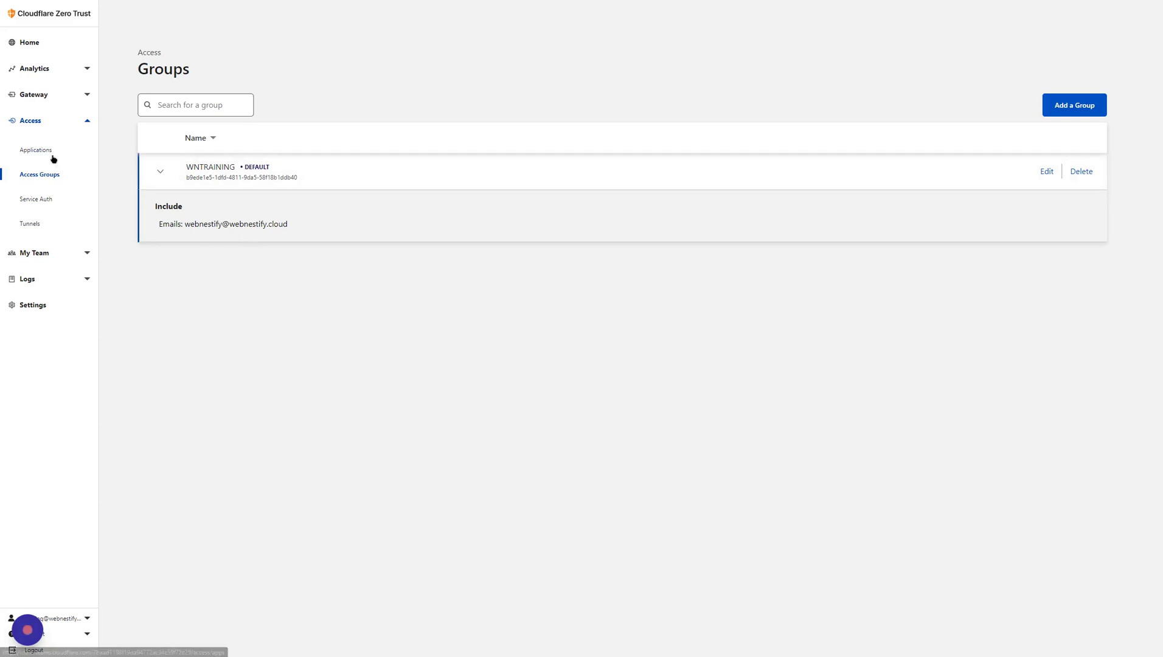
pyautogui.click(45, 203)
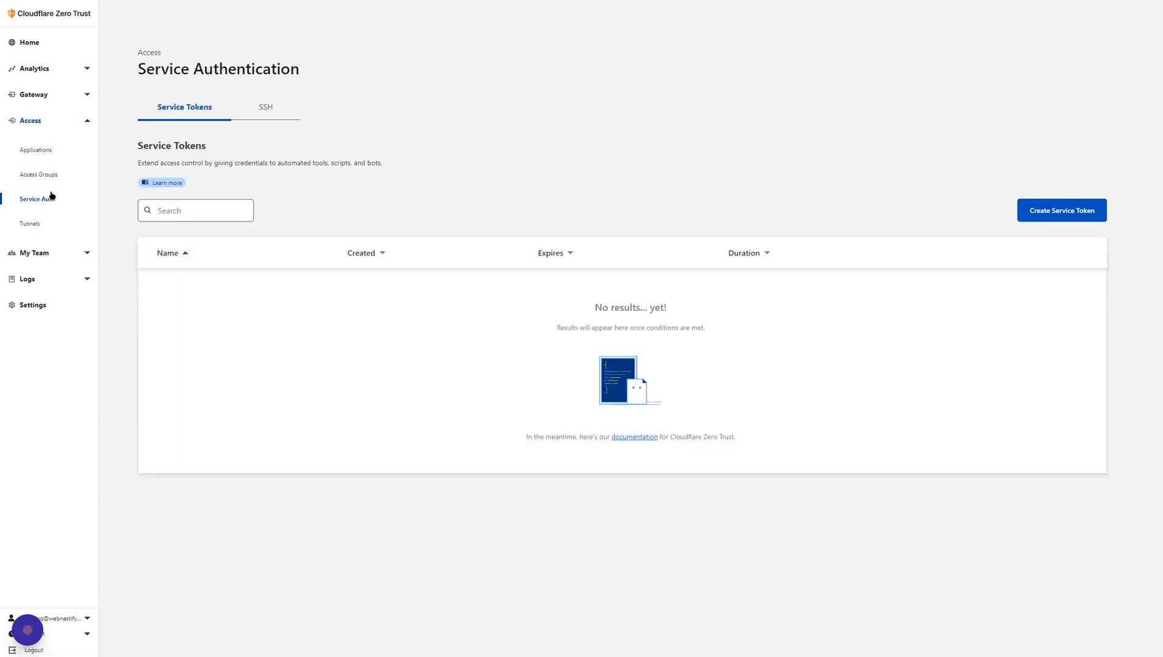
pyautogui.click(49, 152)
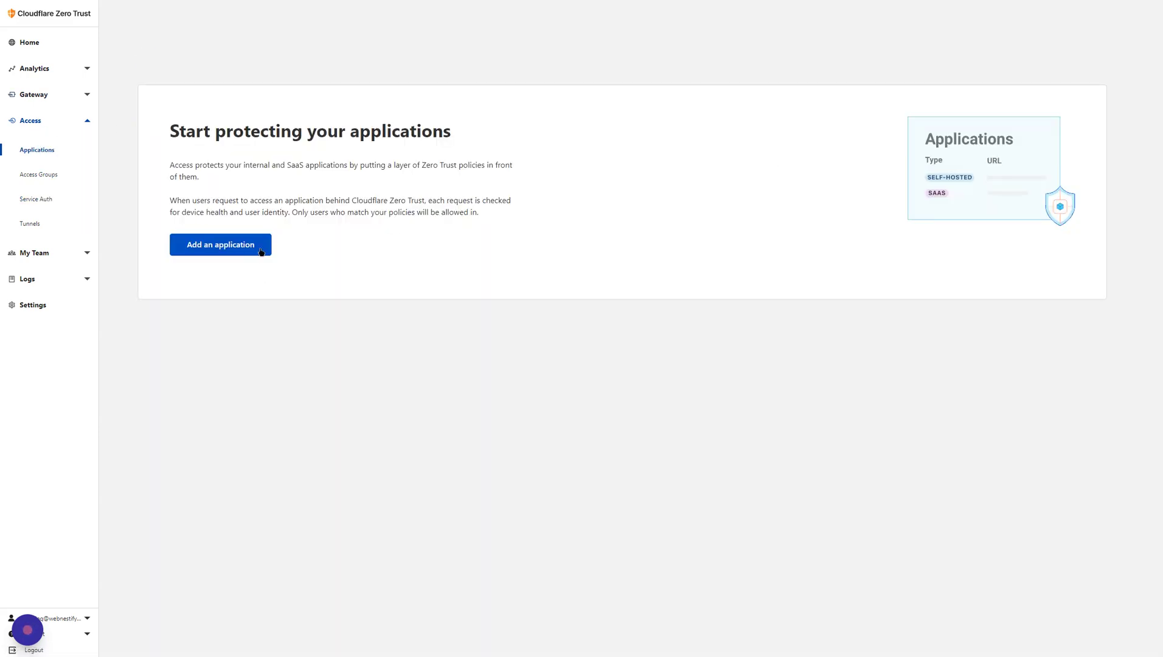
# Add a self-hosted application named WP ADMIN with a 1 month session duration
pyautogui.click(245, 250)
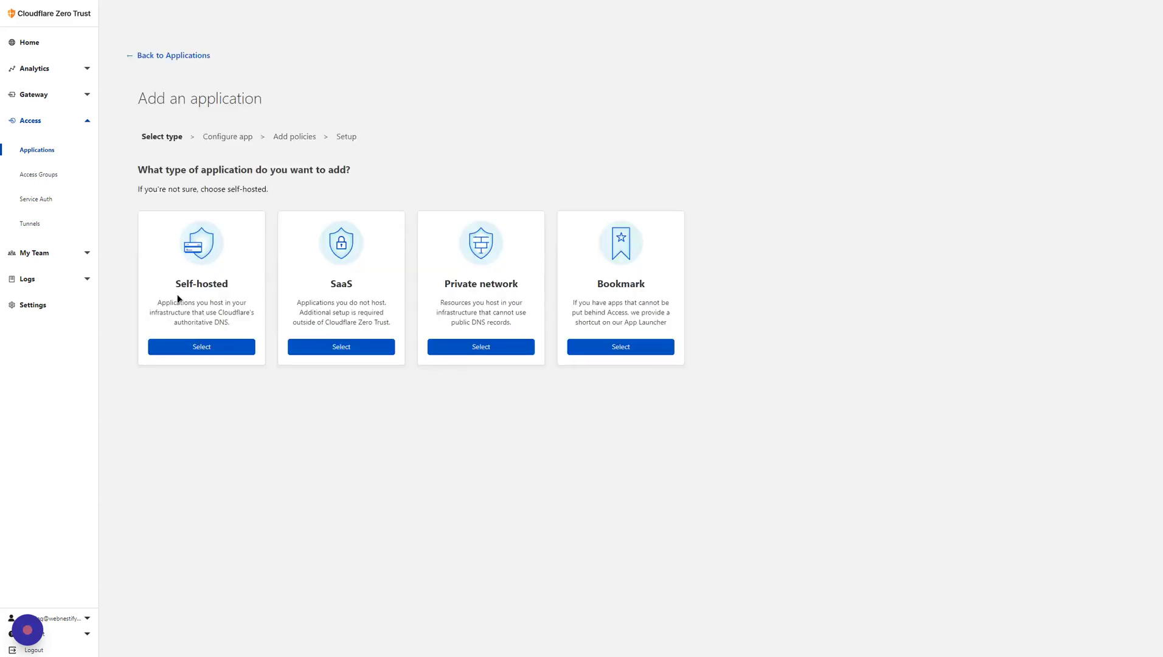
pyautogui.click(221, 346)
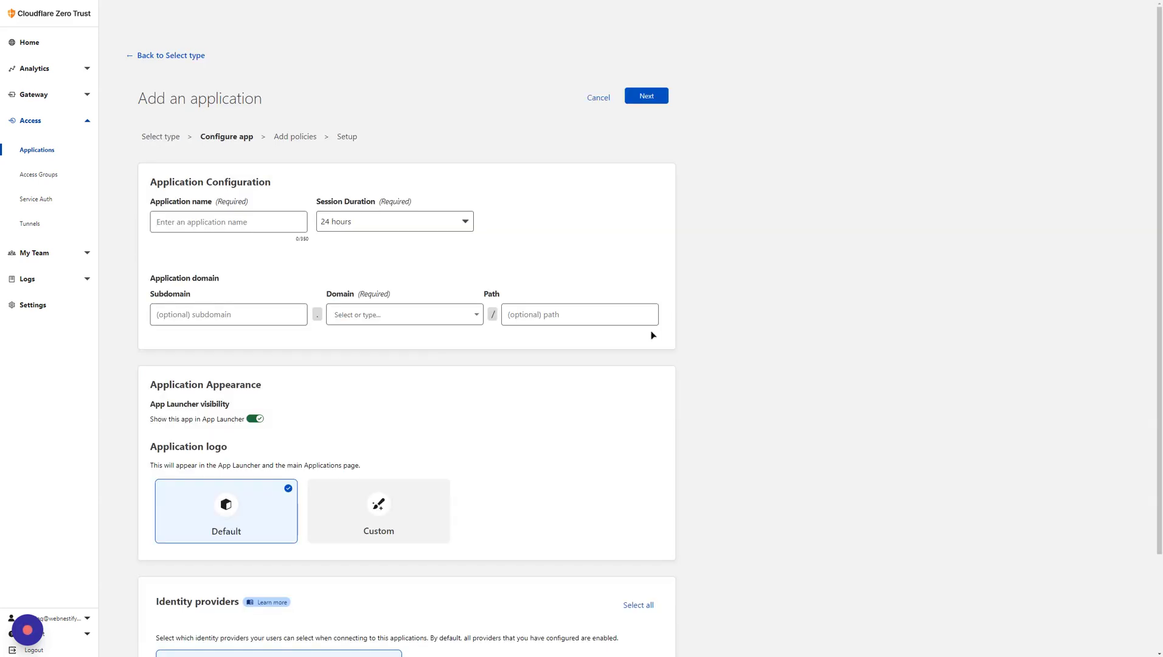
pyautogui.click(276, 219)
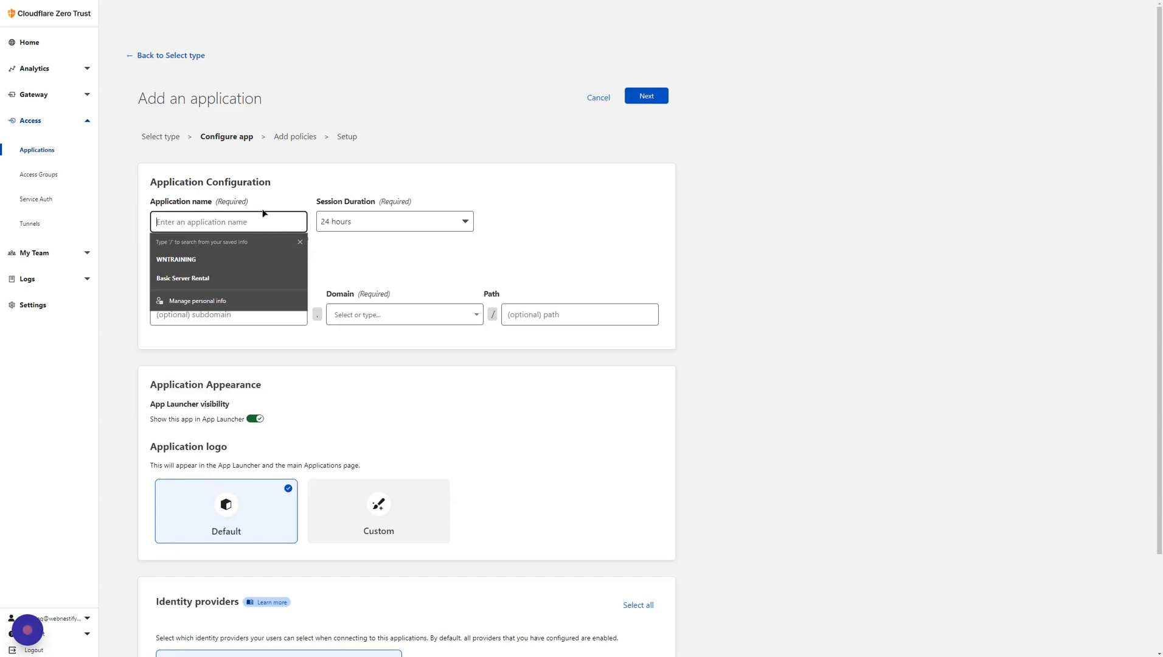
pyautogui.write('WP ADMIN')
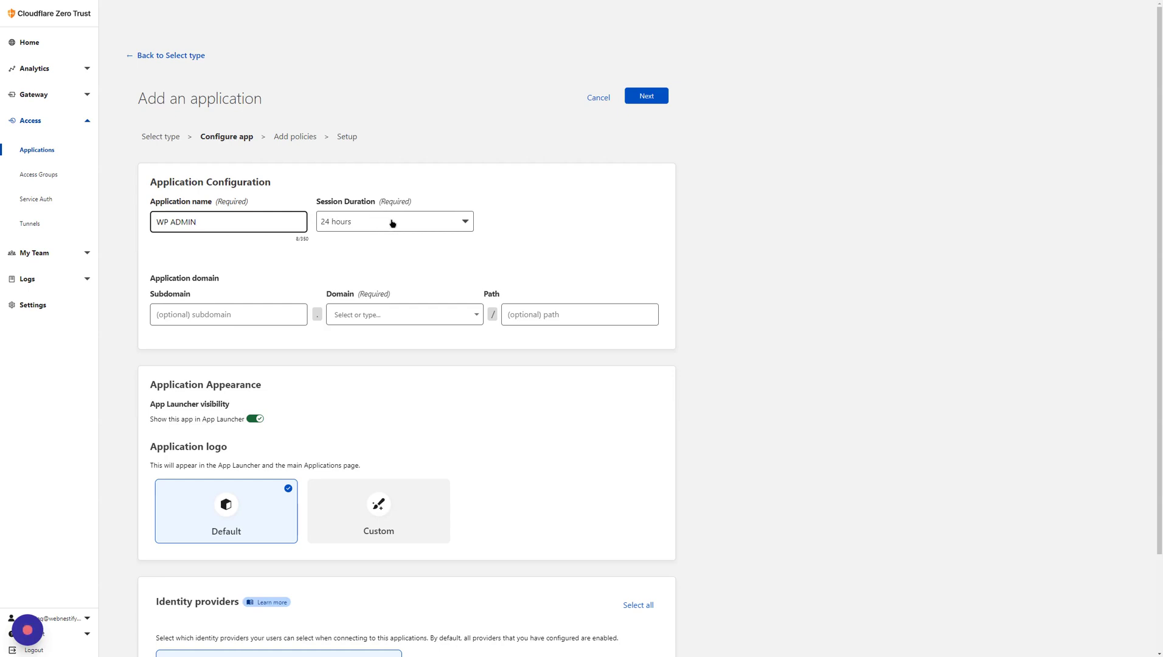
pyautogui.click(434, 225)
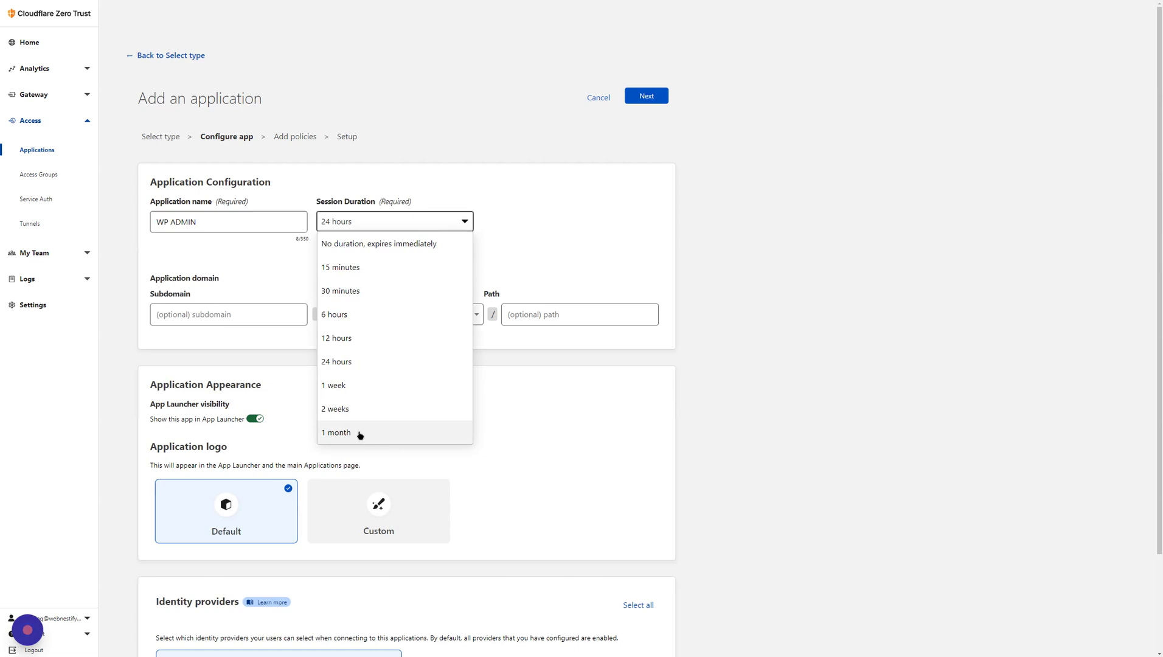
pyautogui.scroll(-2, 360, 435)
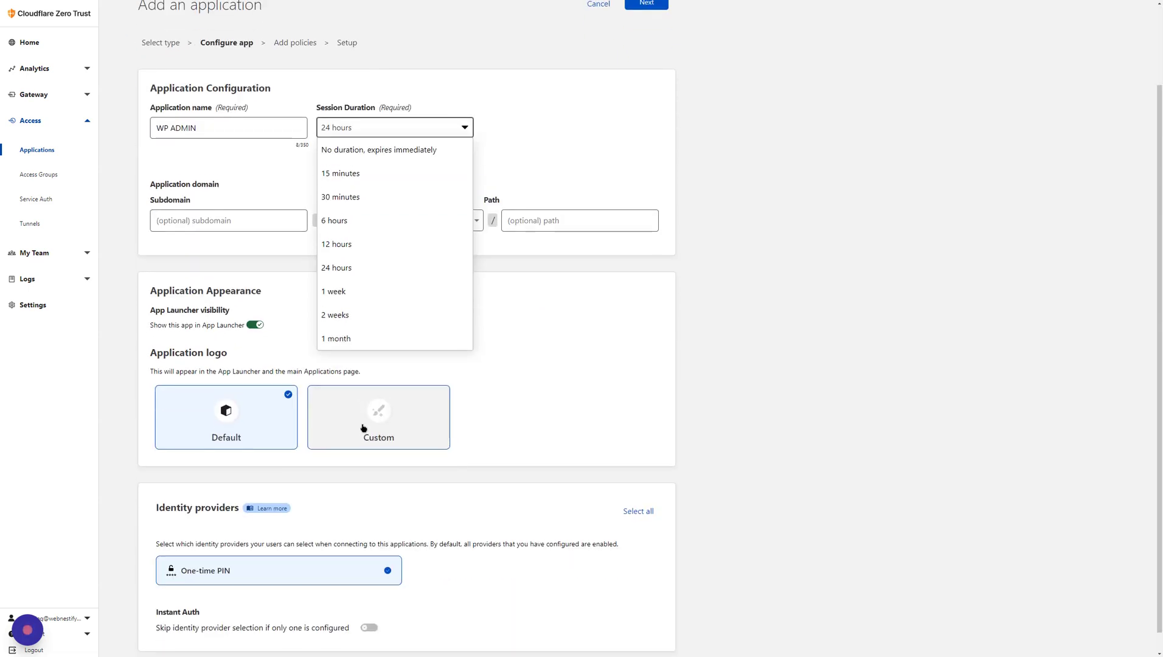
pyautogui.click(357, 336)
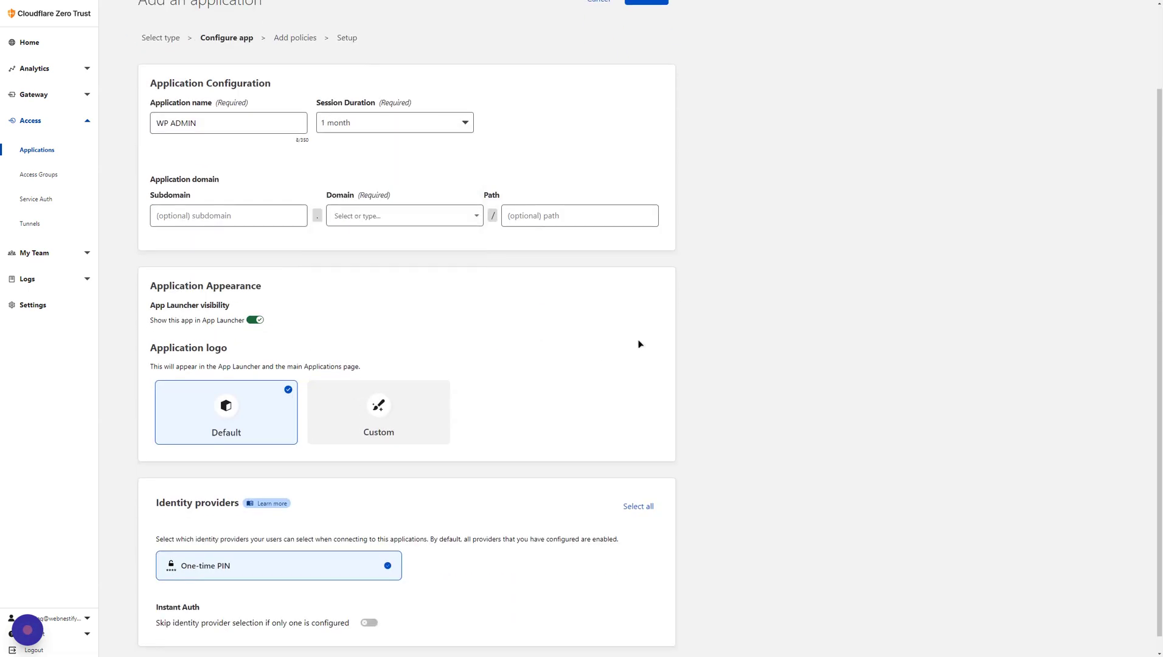
# Set the application domain to webnestify.uk with path wp-admin
pyautogui.click(438, 213)
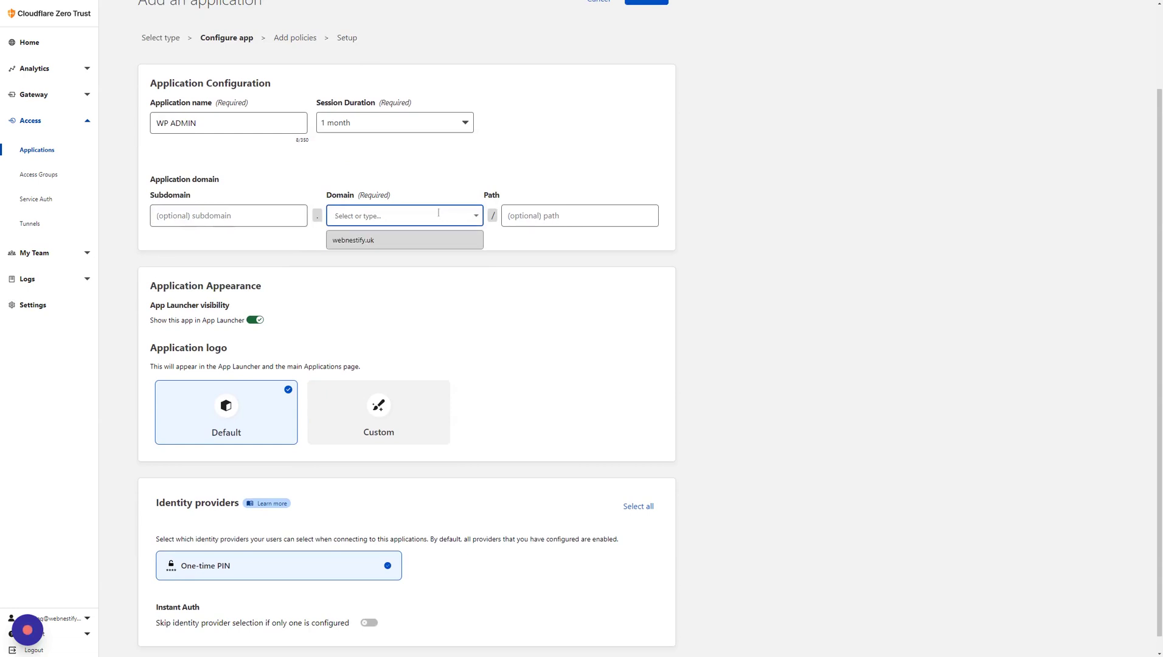
pyautogui.click(378, 242)
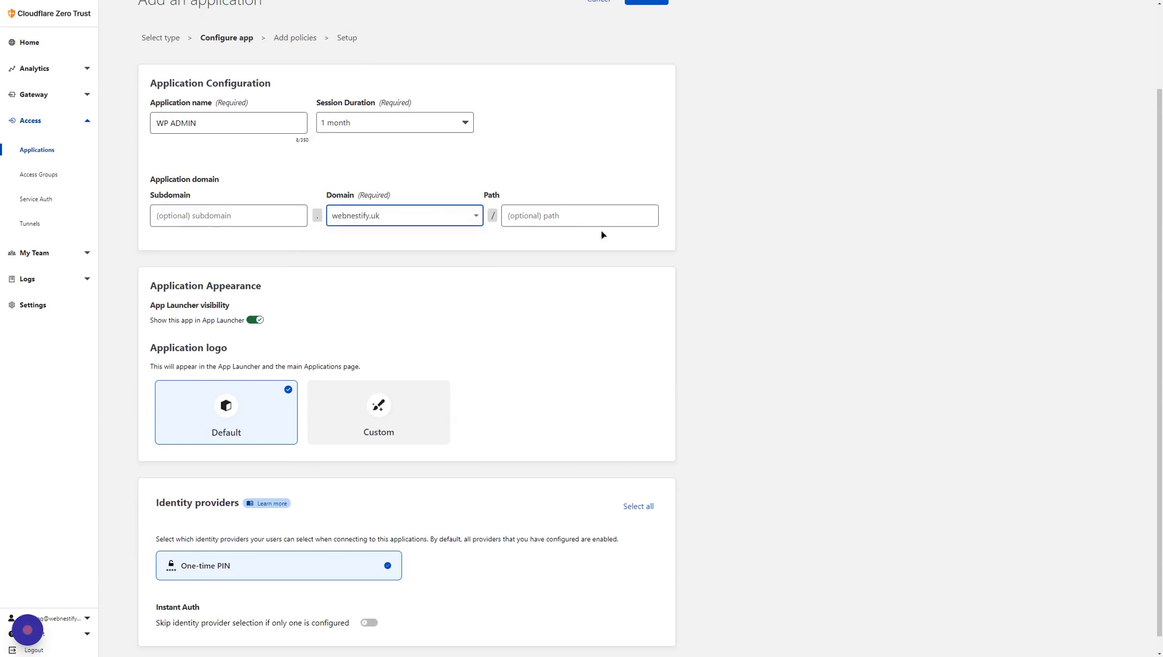
pyautogui.click(559, 216)
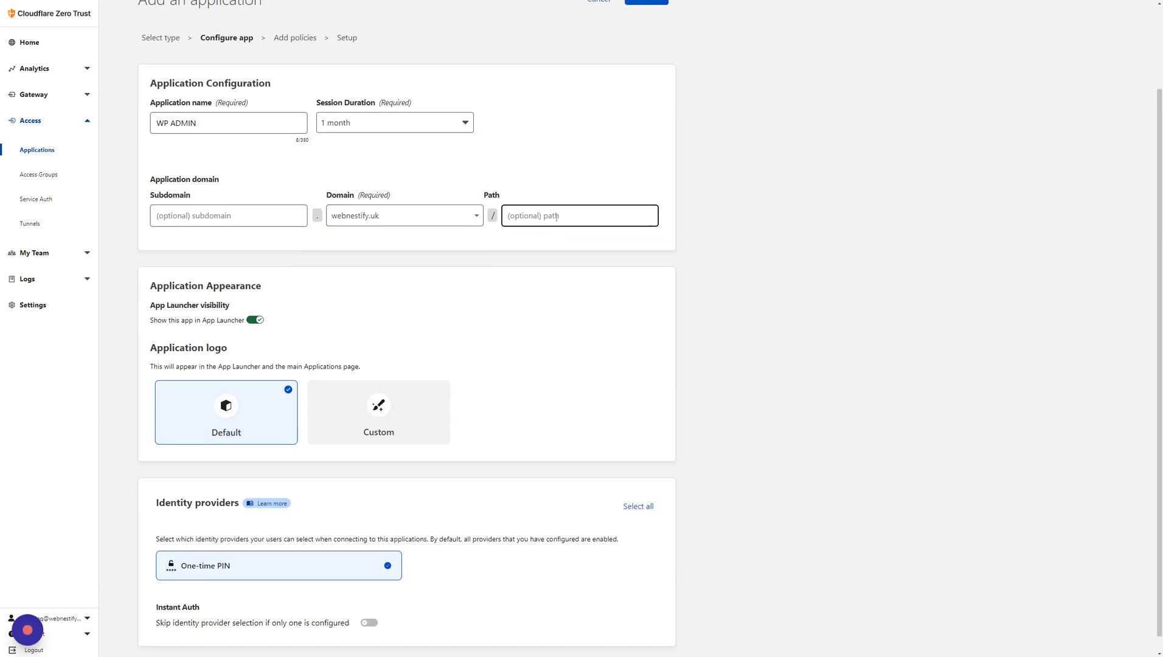
pyautogui.write('wp-admin')
pyautogui.scroll(-1, 586, 468)
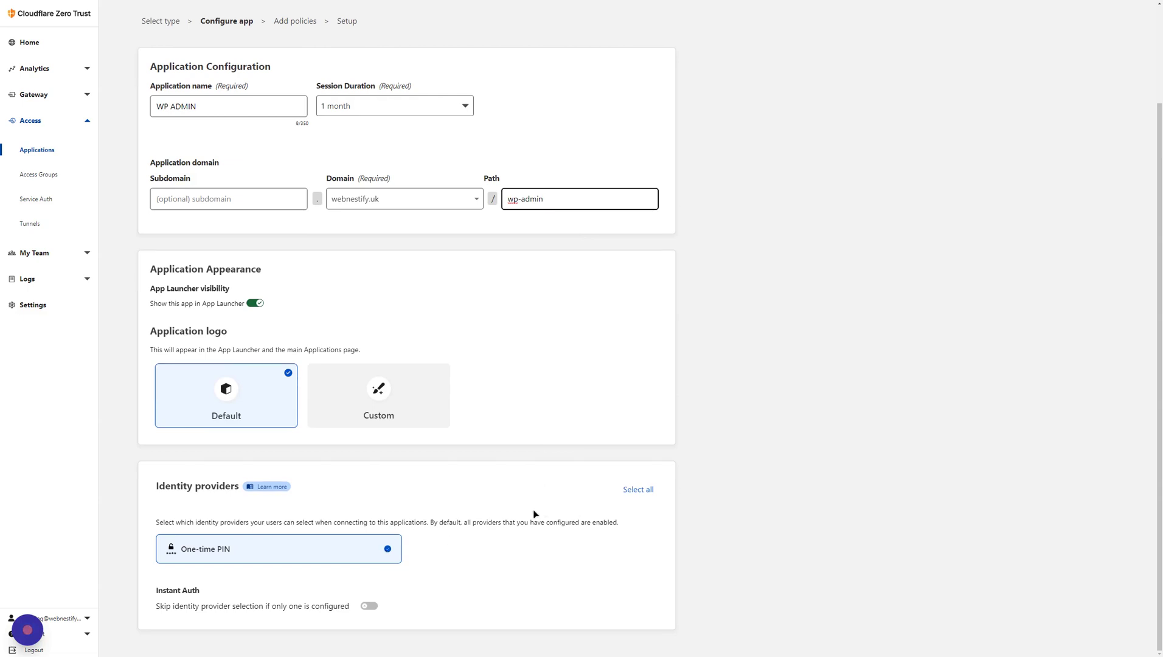
pyautogui.scroll(2, 534, 514)
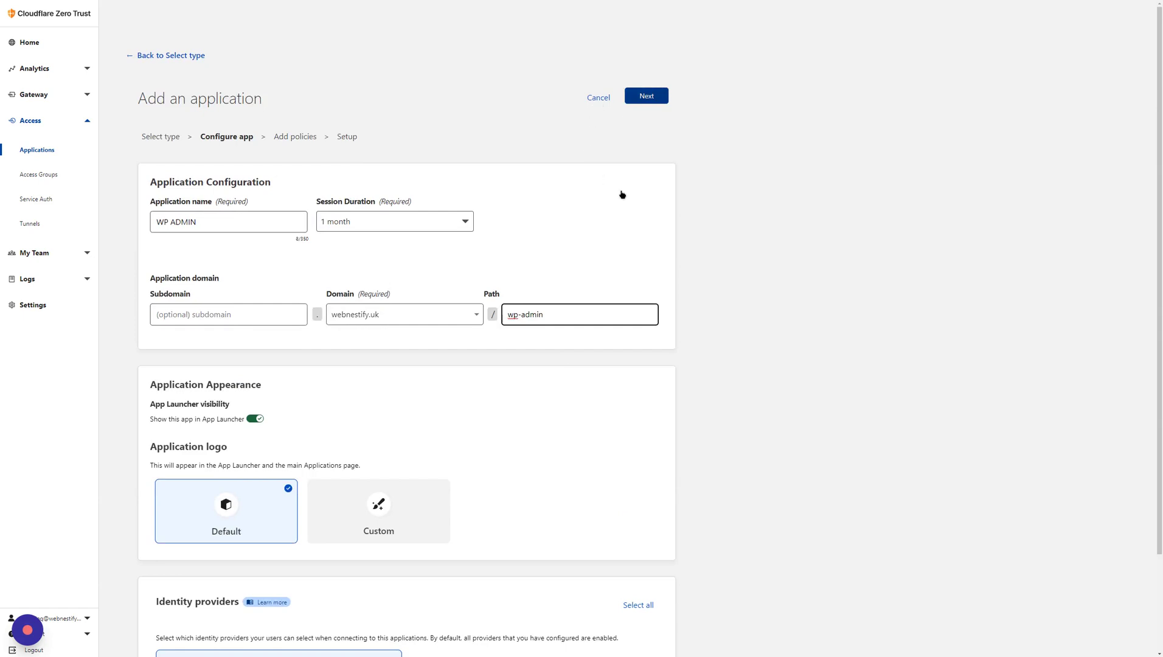
# Add an Allow policy named EMAIL that includes the WNTRAINING group
pyautogui.press('Return')
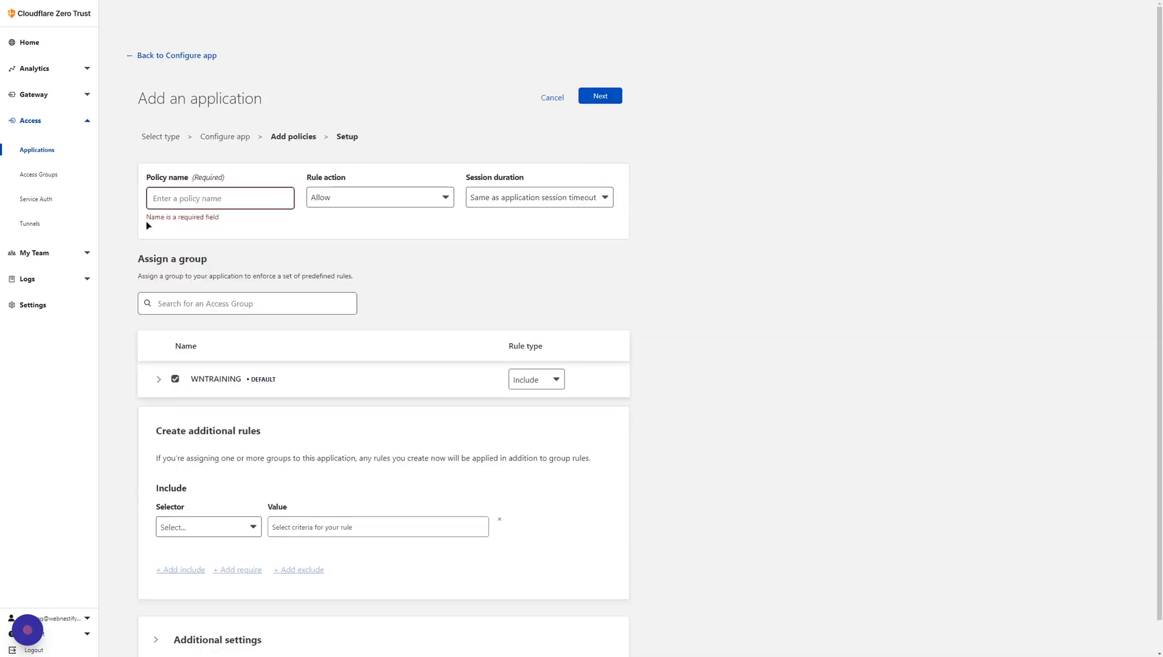
pyautogui.click(258, 192)
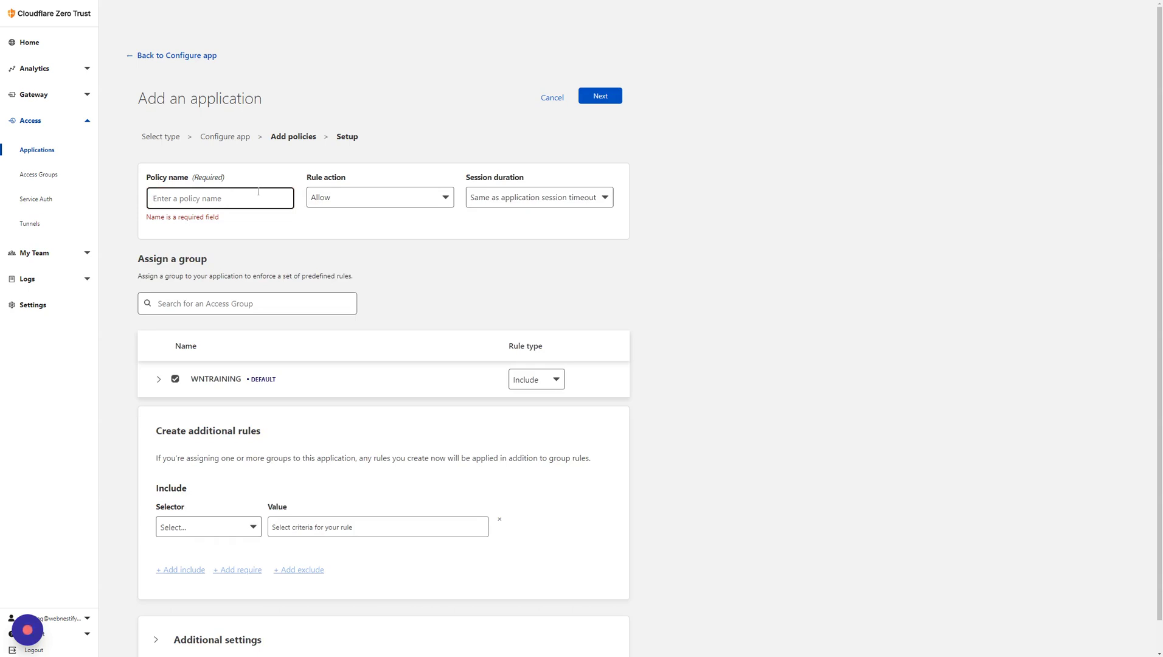
pyautogui.write('EMAIL')
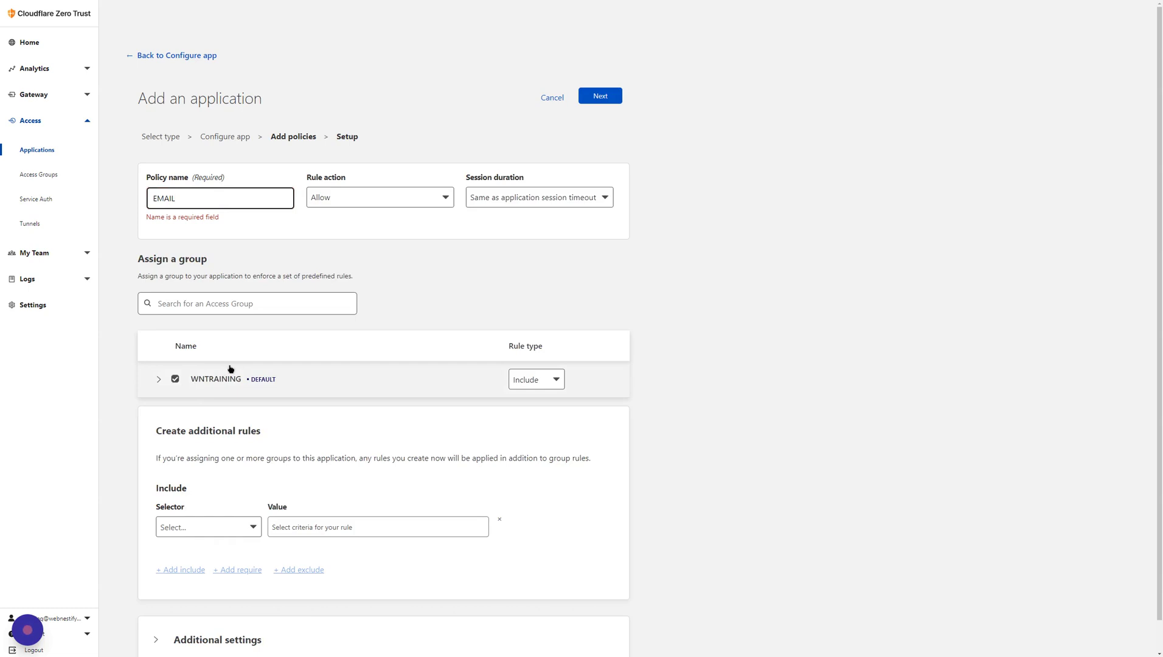
pyautogui.click(156, 380)
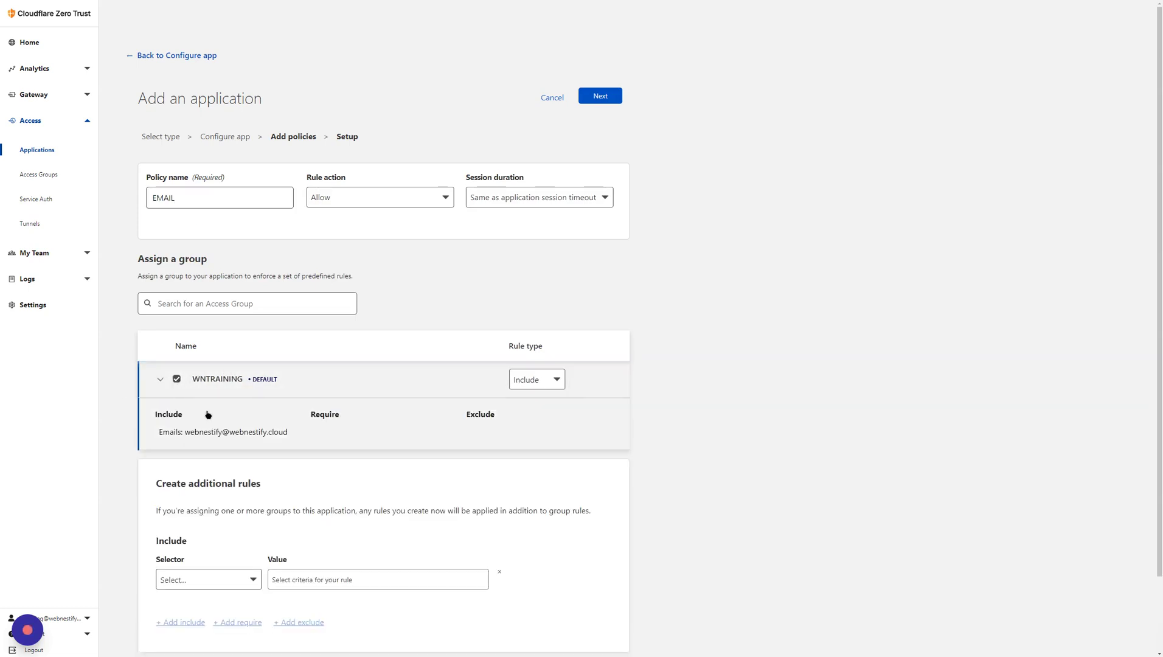
pyautogui.click(178, 422)
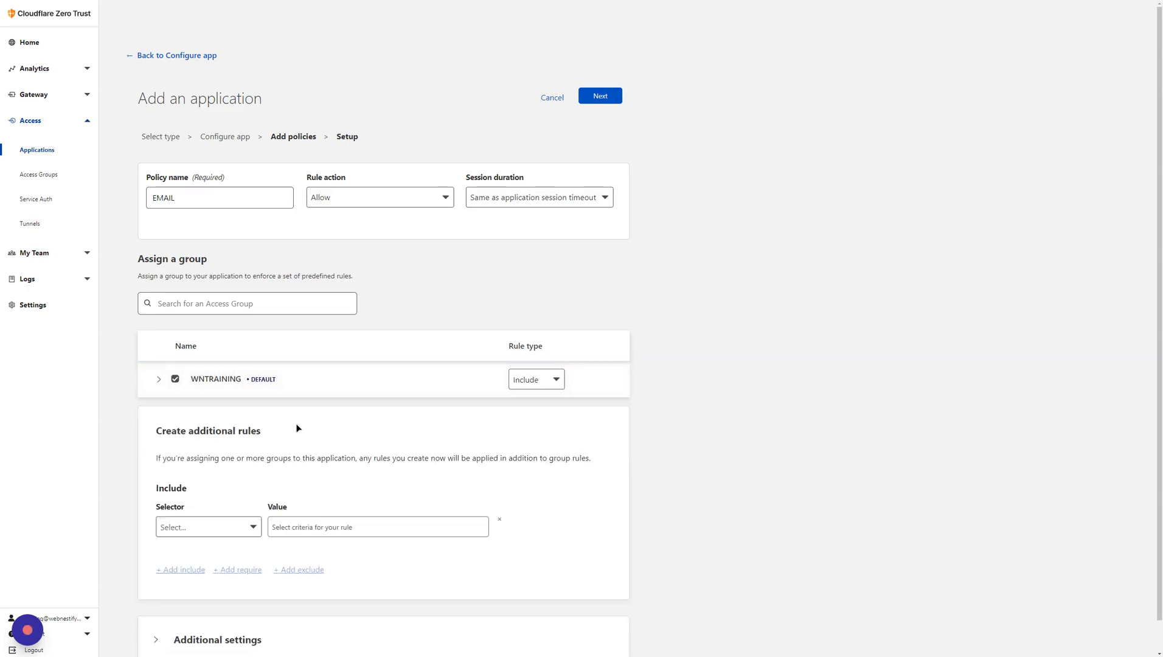
pyautogui.click(612, 104)
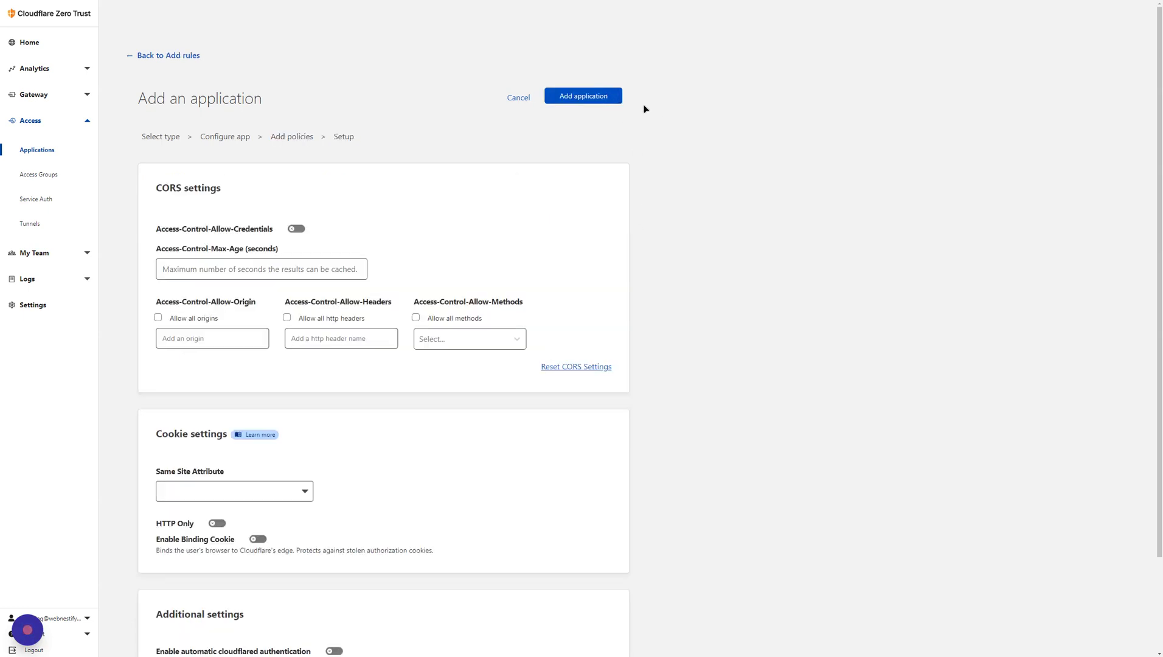
# Save the WP ADMIN application and begin adding another application
pyautogui.click(604, 101)
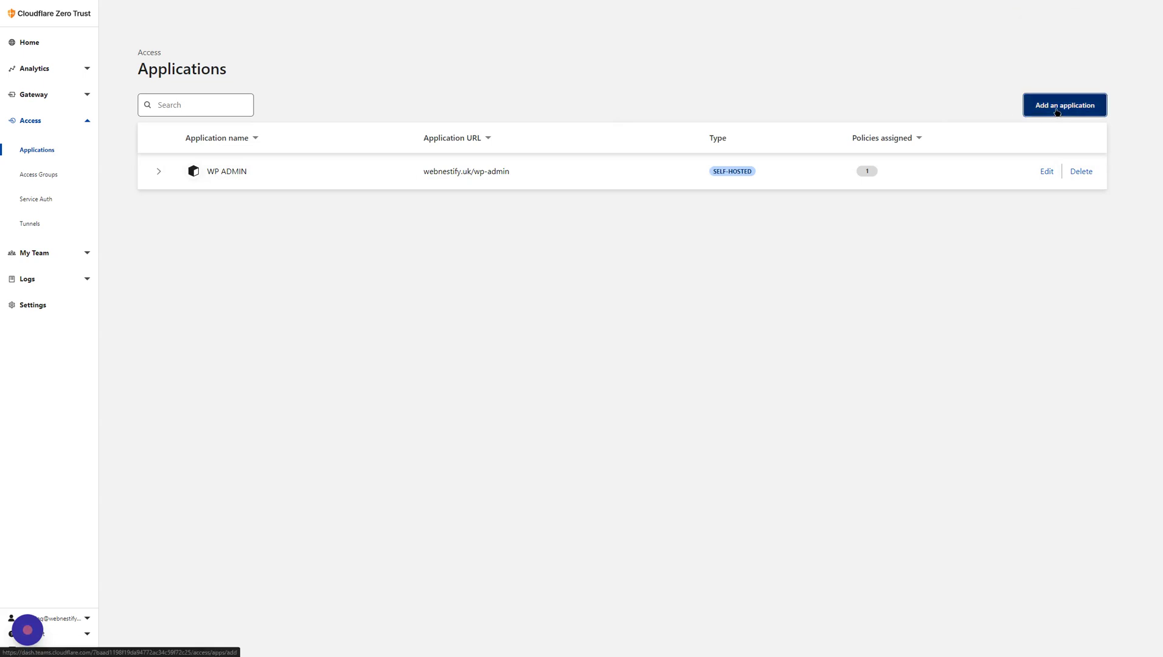
pyautogui.click(1020, 113)
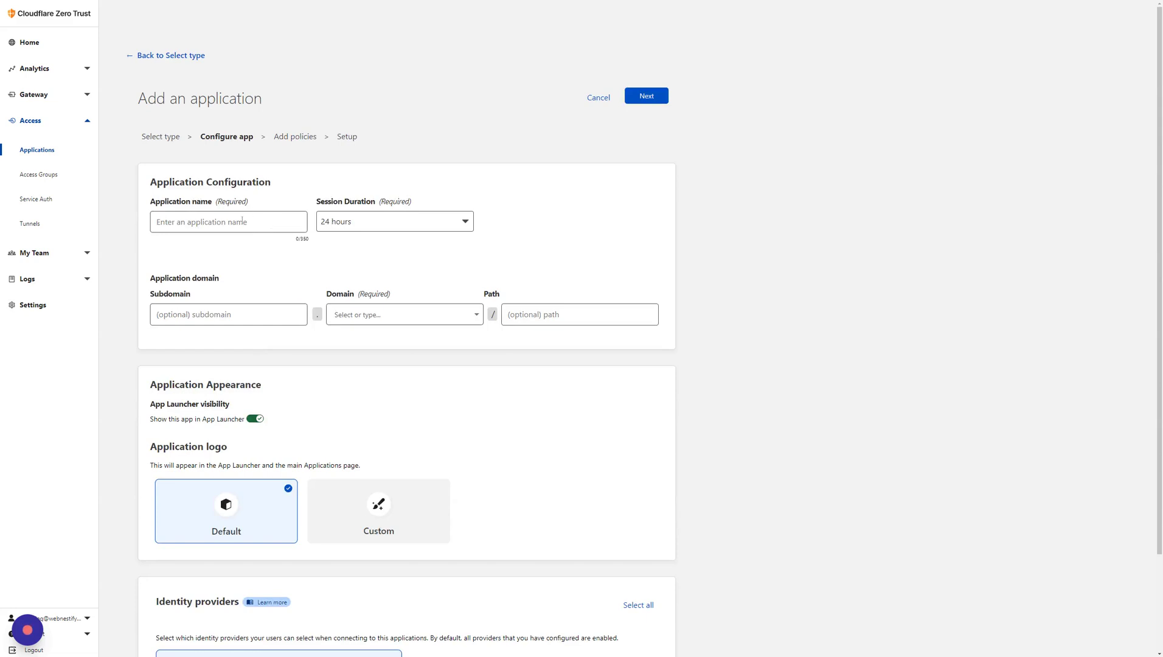
# Name the new application 'WP LOGIN PHP' with a 1 month session duration
pyautogui.click(267, 222)
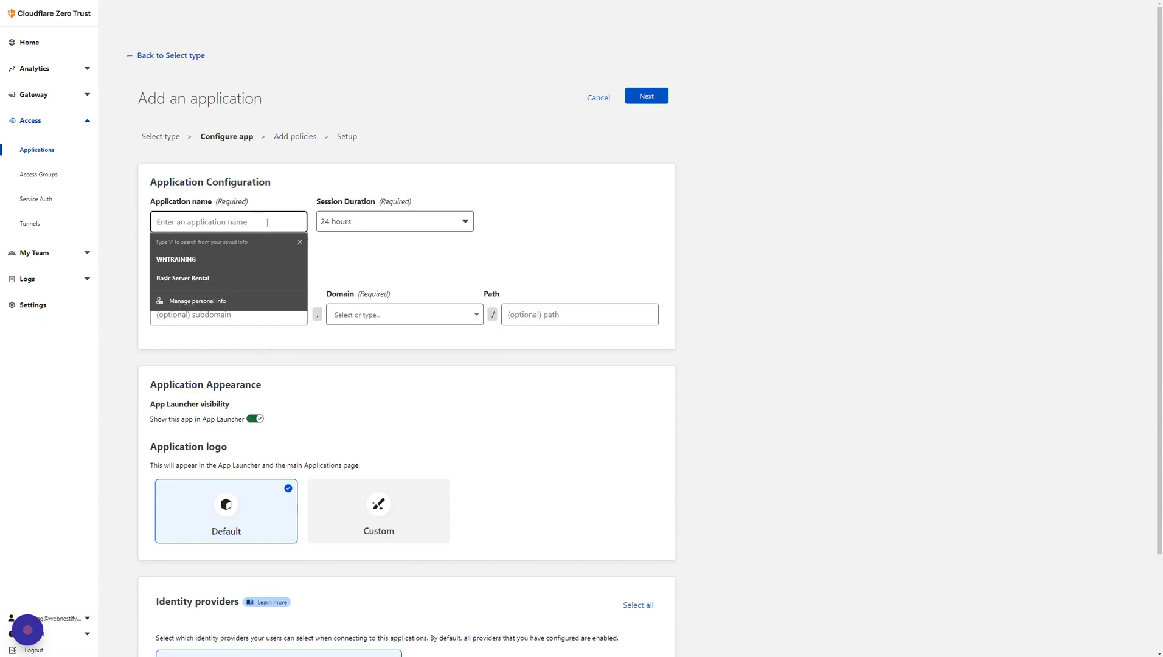
pyautogui.write('WP LOGI')
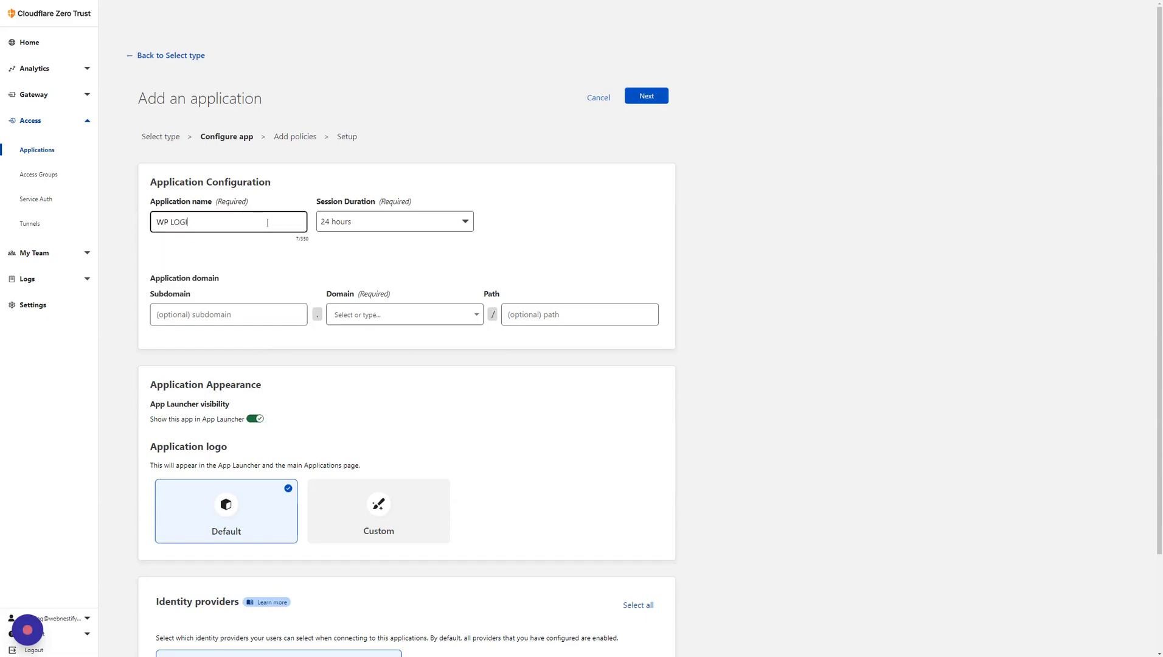
pyautogui.write('N PHP')
pyautogui.press('Tab')
pyautogui.click(367, 433)
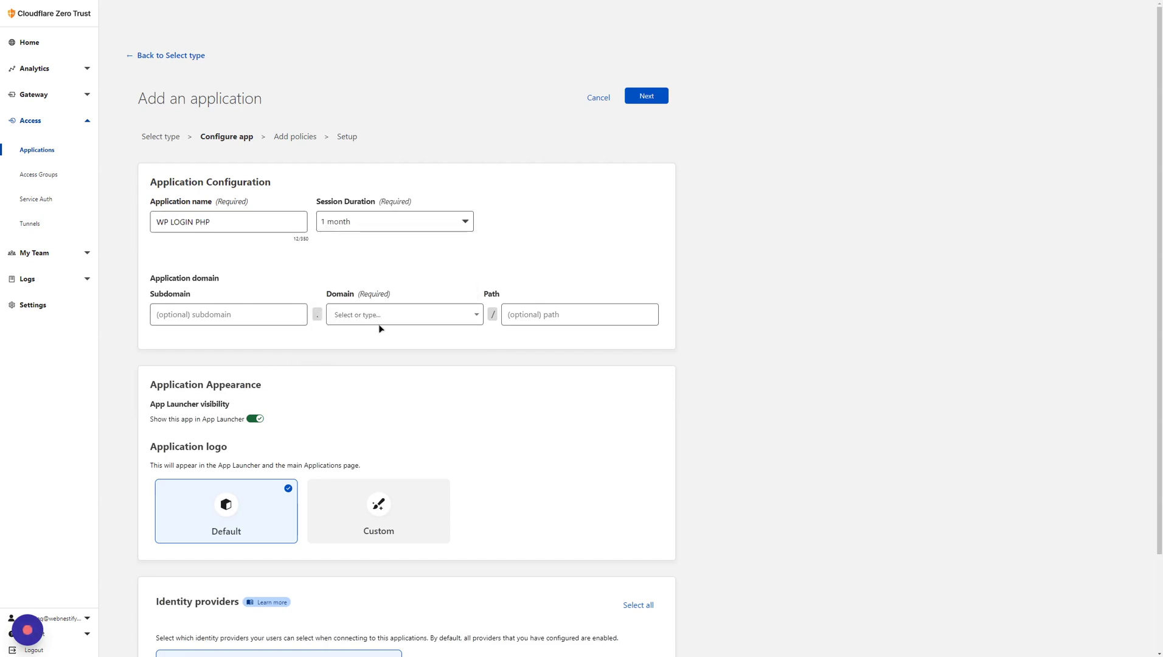
# Point the application at webnestify.uk with path wp-login.php and continue to policies
pyautogui.click(393, 316)
pyautogui.click(382, 338)
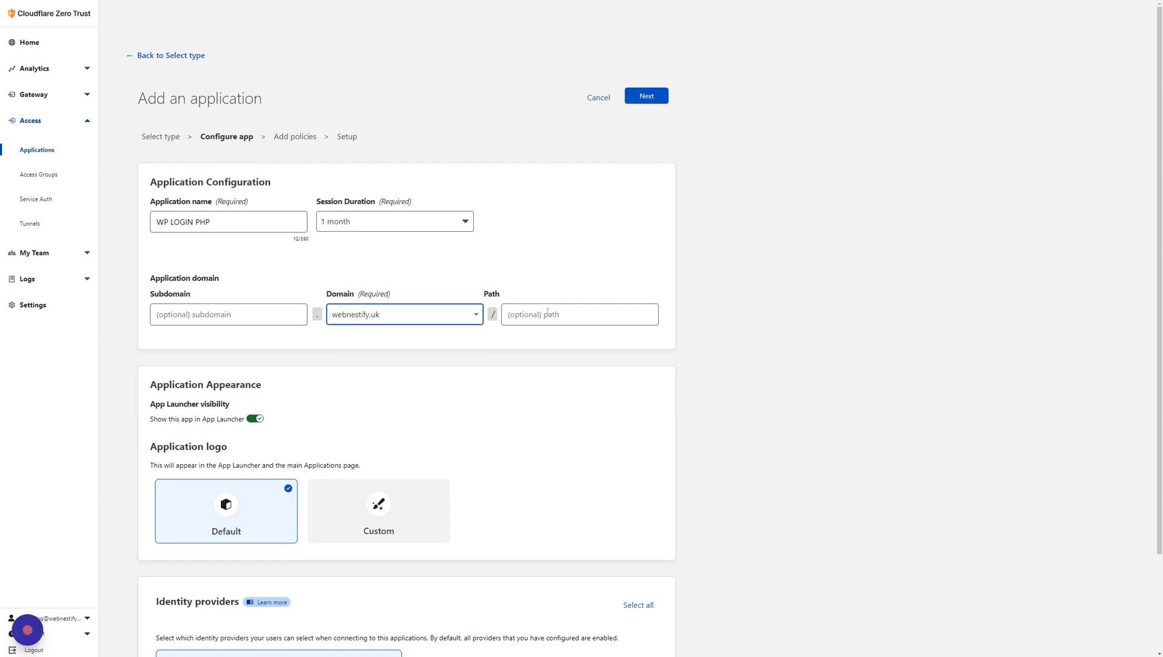
pyautogui.click(566, 311)
pyautogui.write('wp-')
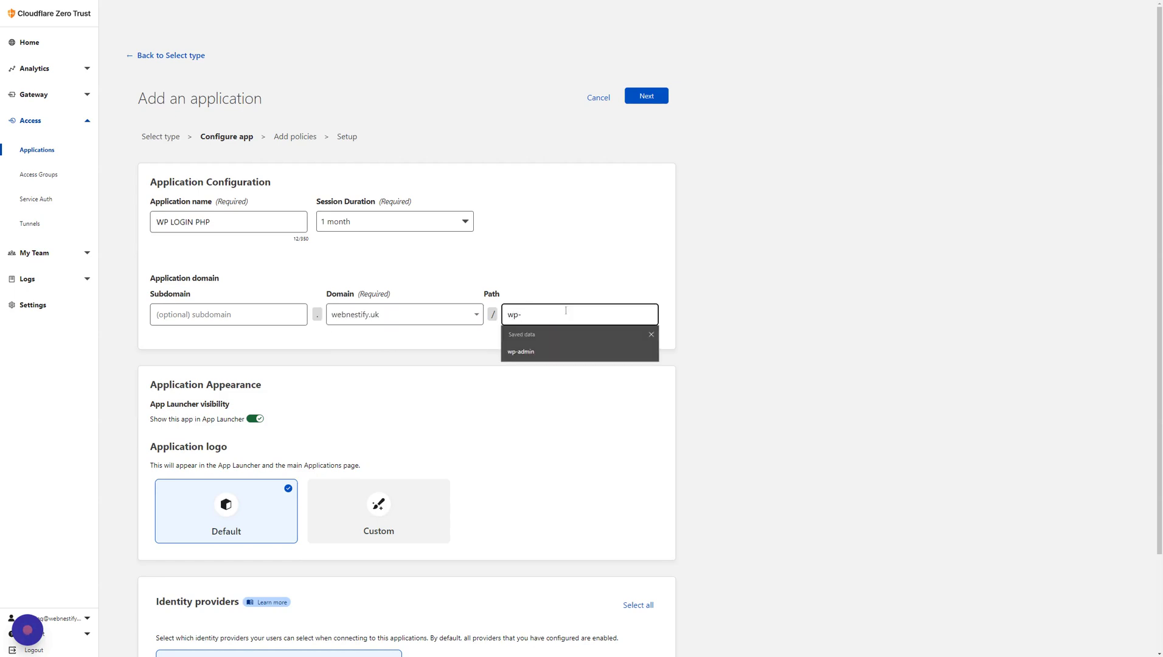
pyautogui.write('login.php')
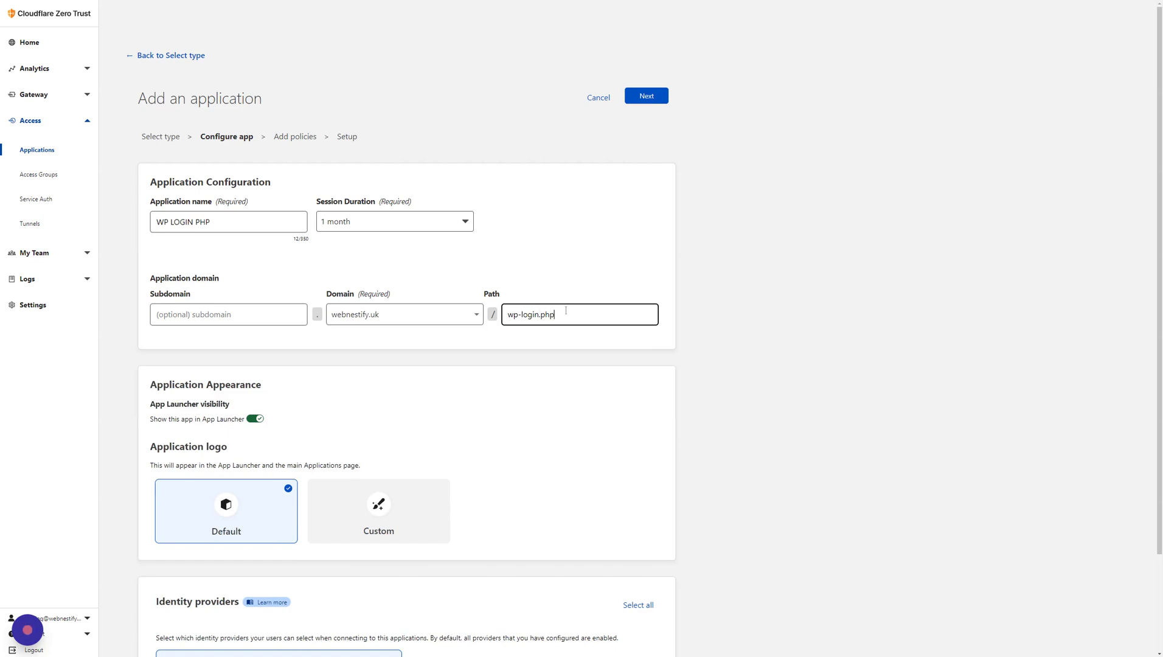
pyautogui.scroll(-2, 517, 535)
pyautogui.scroll(2, 548, 426)
pyautogui.click(658, 106)
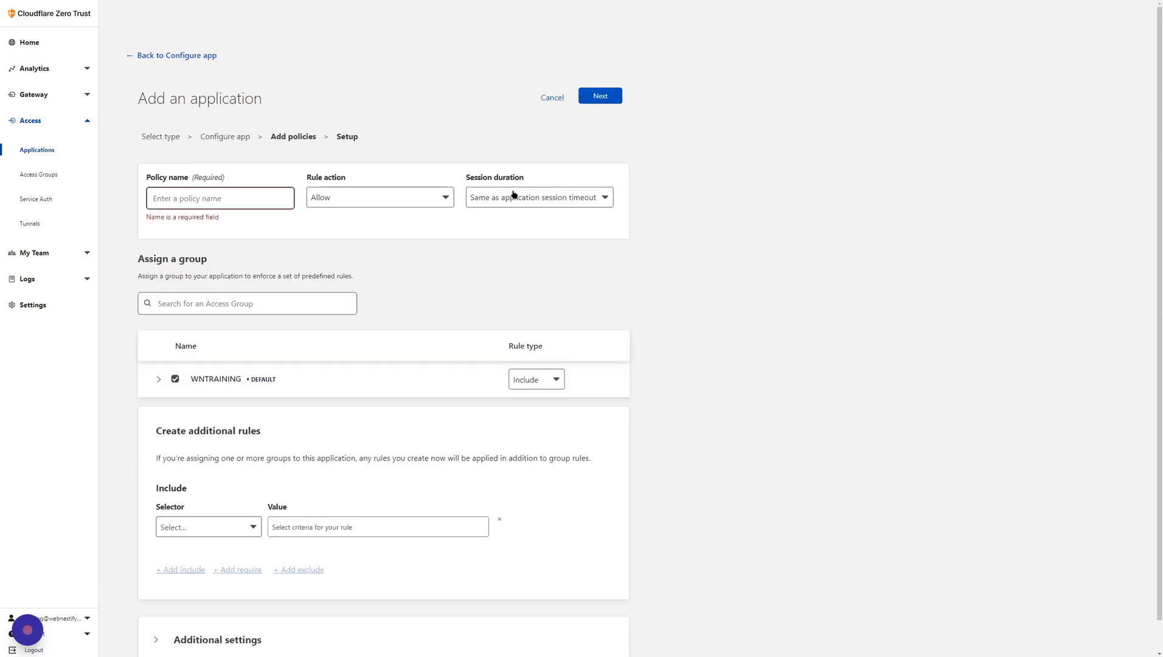
# Name the access policy EMAIL and save the WP LOGIN PHP application
pyautogui.click(233, 191)
pyautogui.click(294, 231)
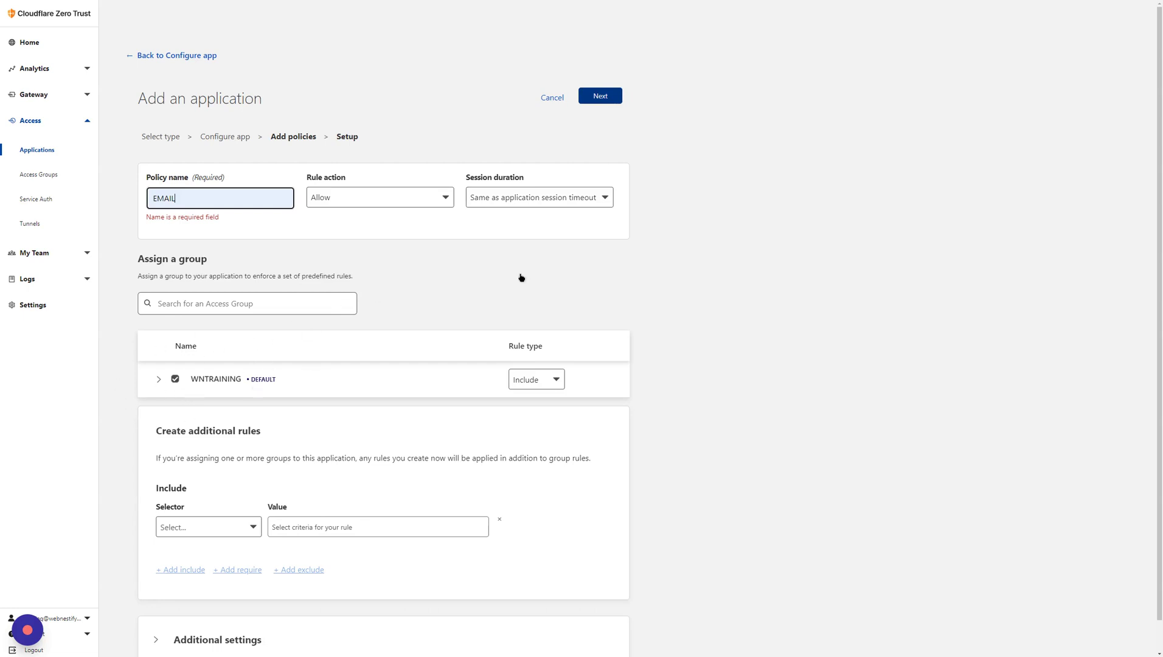
pyautogui.press('Return')
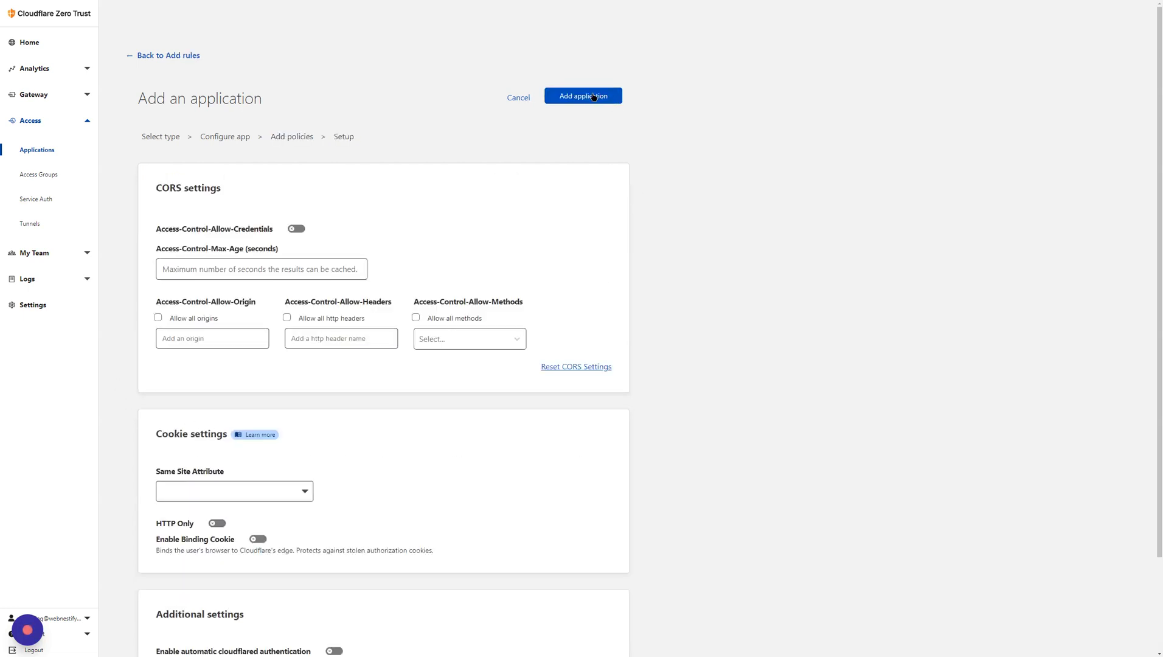
pyautogui.press('Return')
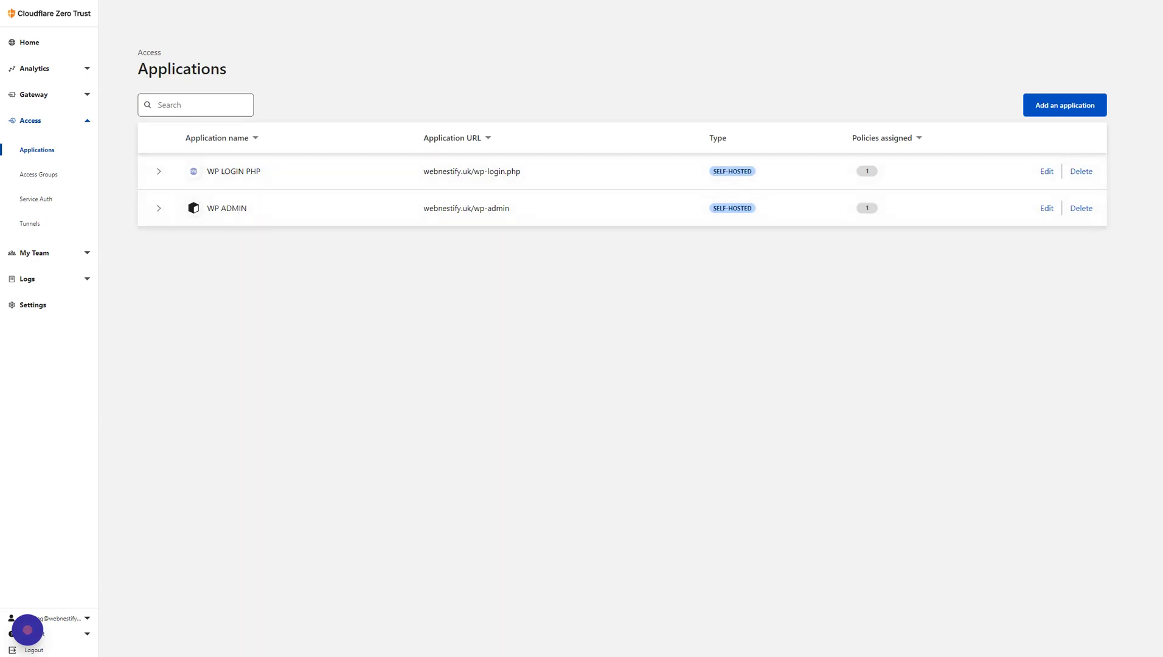
# Reload the WordPress login tab so the Cloudflare Access code screen appears
pyautogui.hotkey('ctrl', 'Tab')
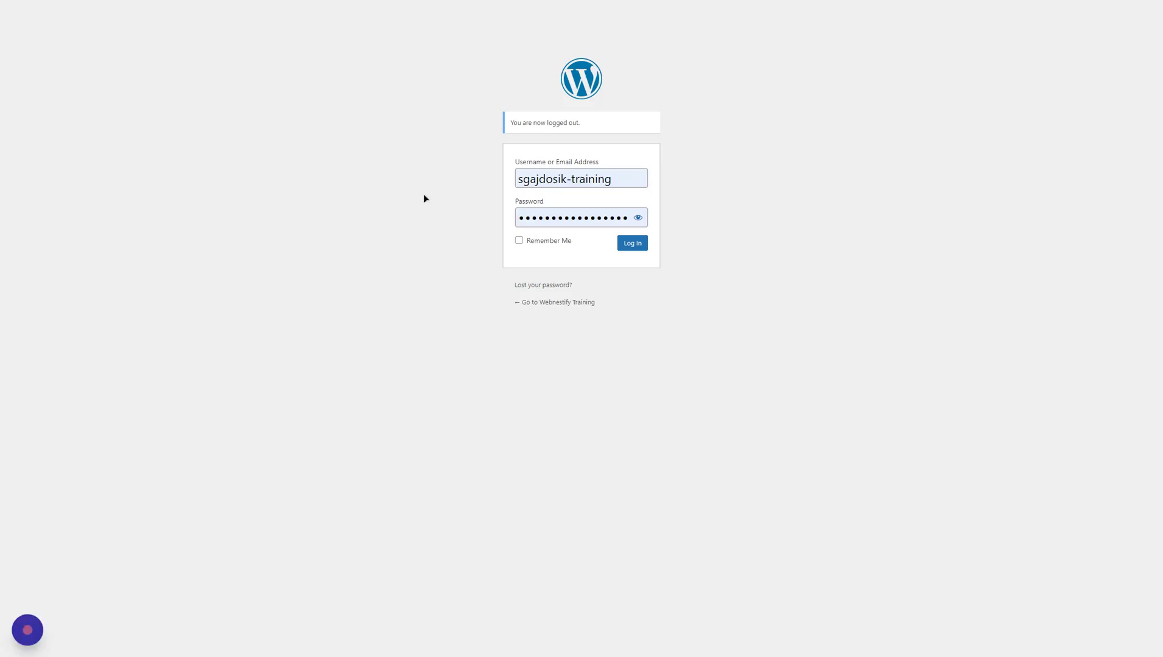
pyautogui.rightClick(280, 113)
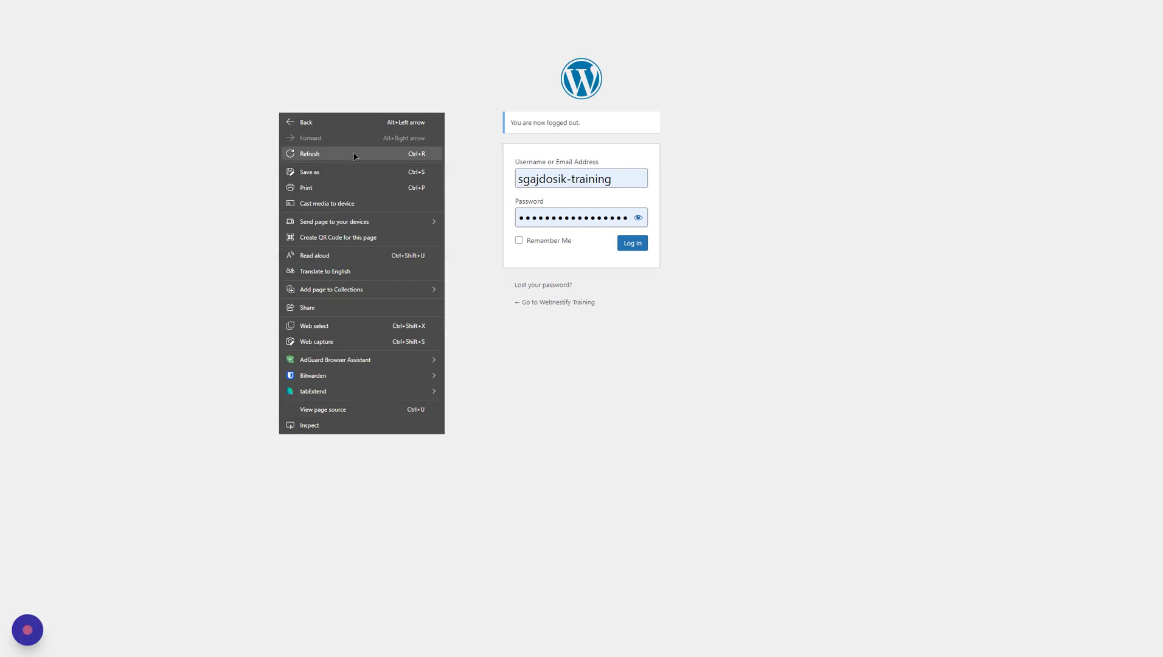
pyautogui.click(355, 154)
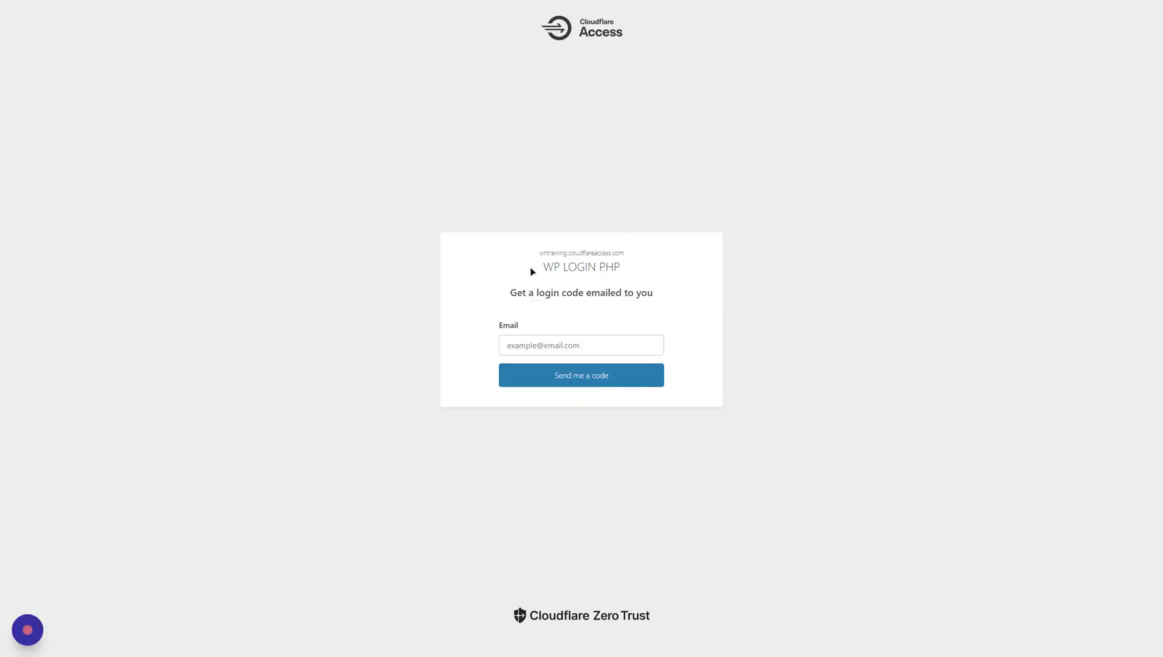
# Highlight the WP LOGIN PHP application title on the Access page
pyautogui.moveTo(543, 268); pyautogui.dragTo(619, 275)
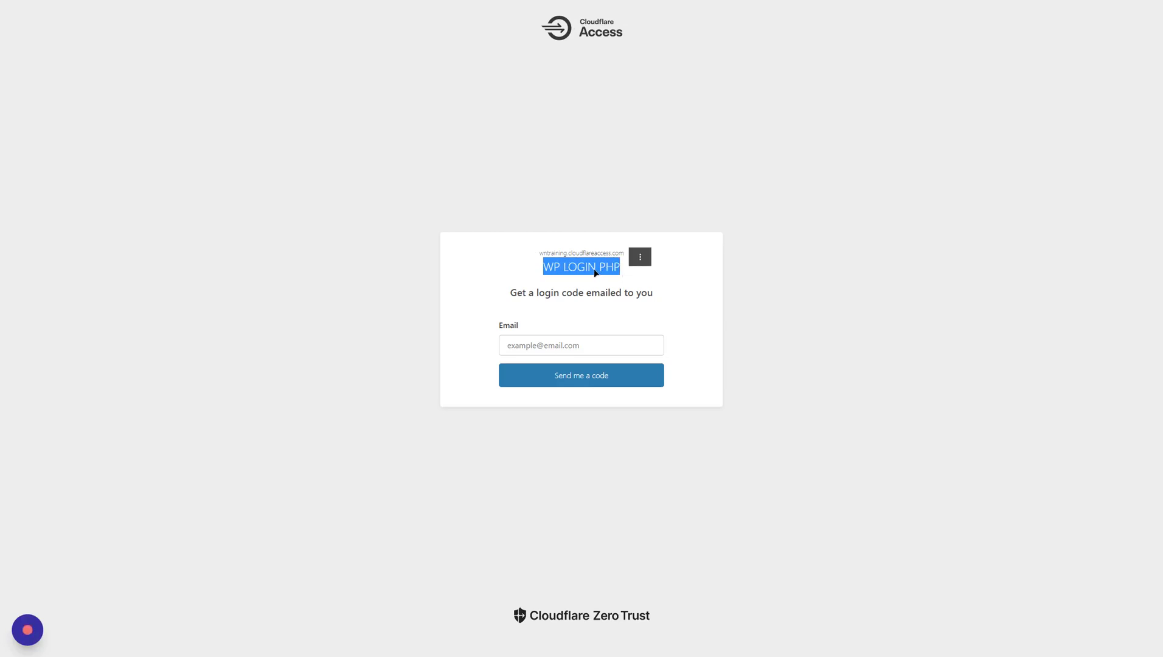
pyautogui.click(600, 272)
pyautogui.moveTo(606, 268); pyautogui.dragTo(614, 268)
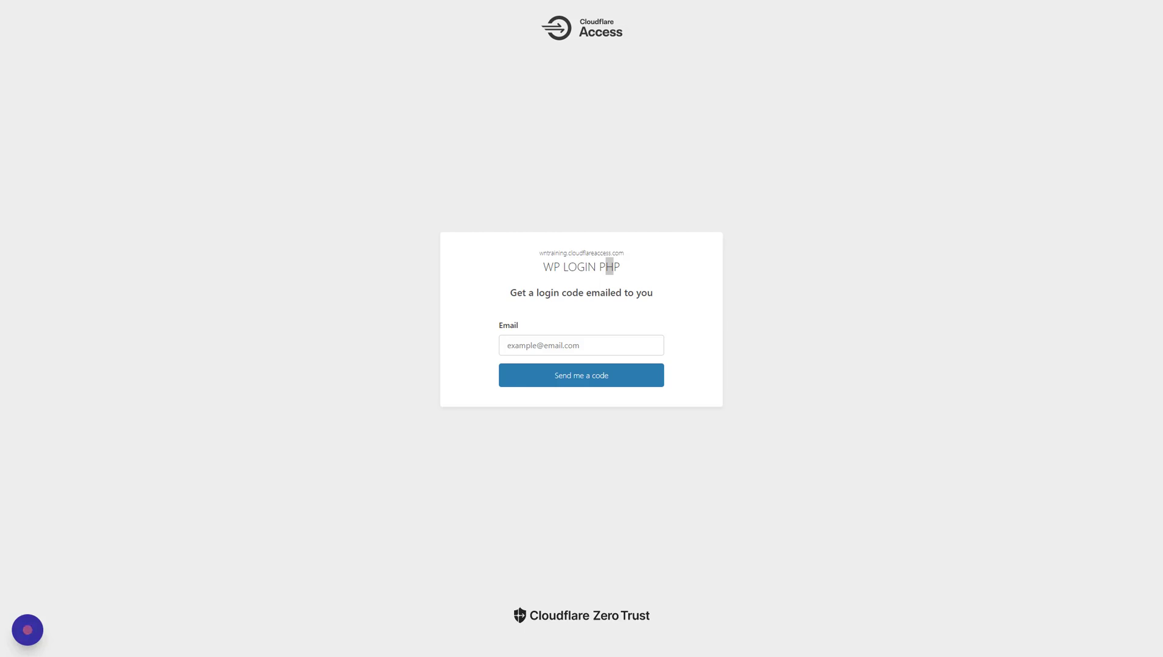
# Load the webnestify wp-admin page and highlight the WP ADMIN Access title
pyautogui.write('webnesti')
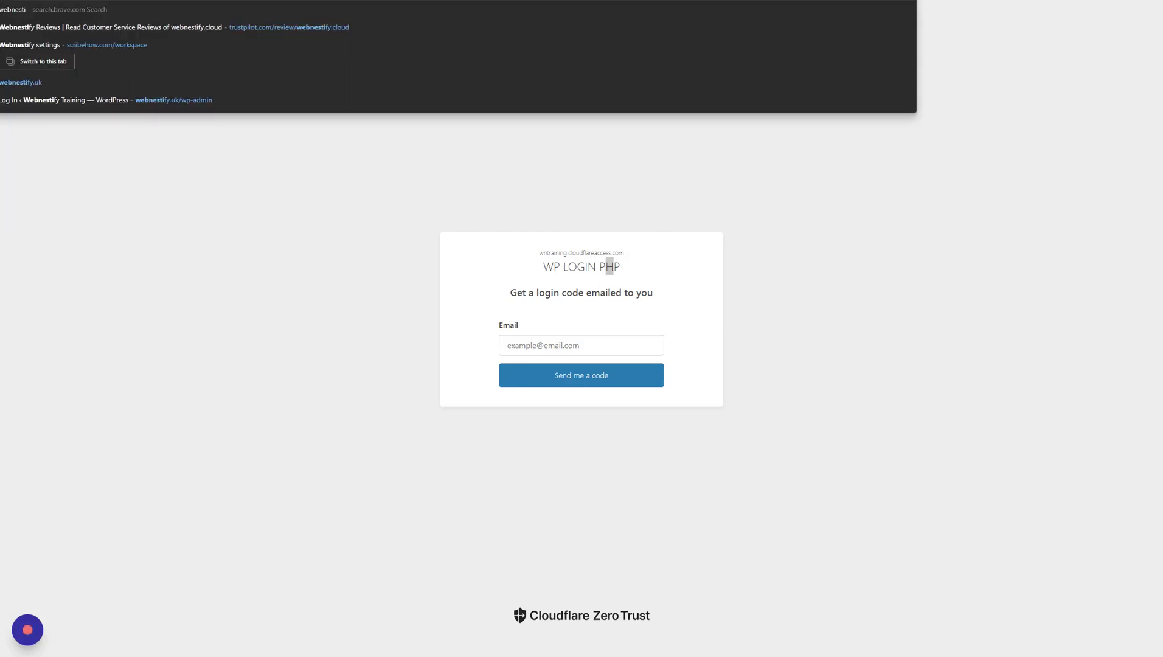
pyautogui.write('fy.uk/wp-admin/index.php')
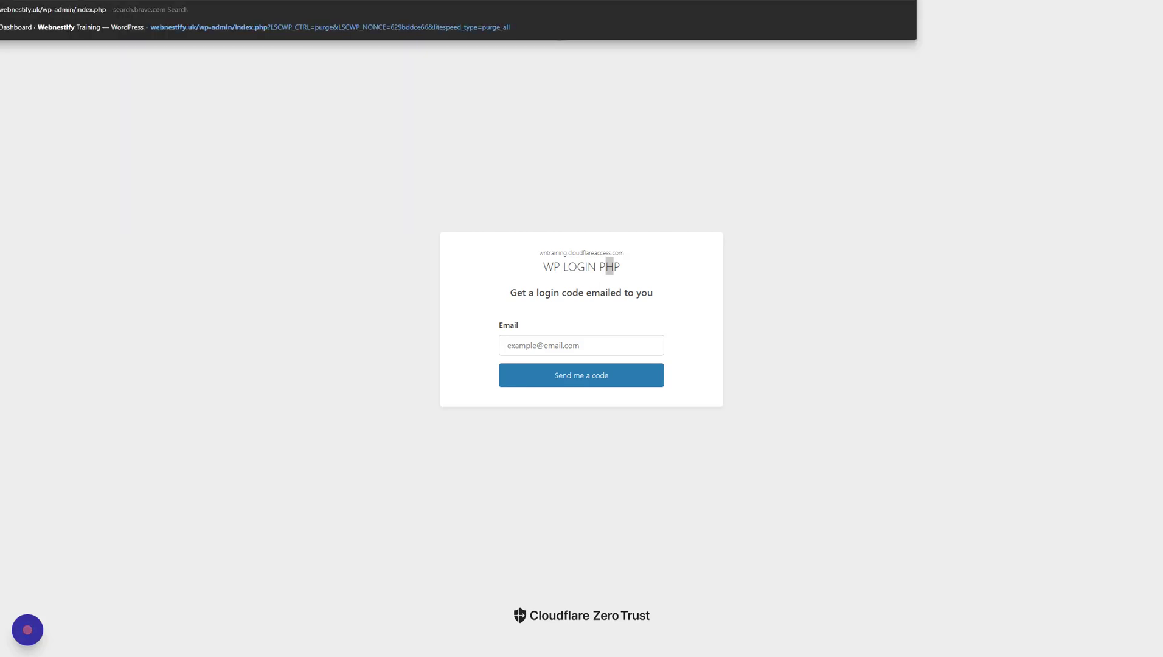
pyautogui.press('F12')
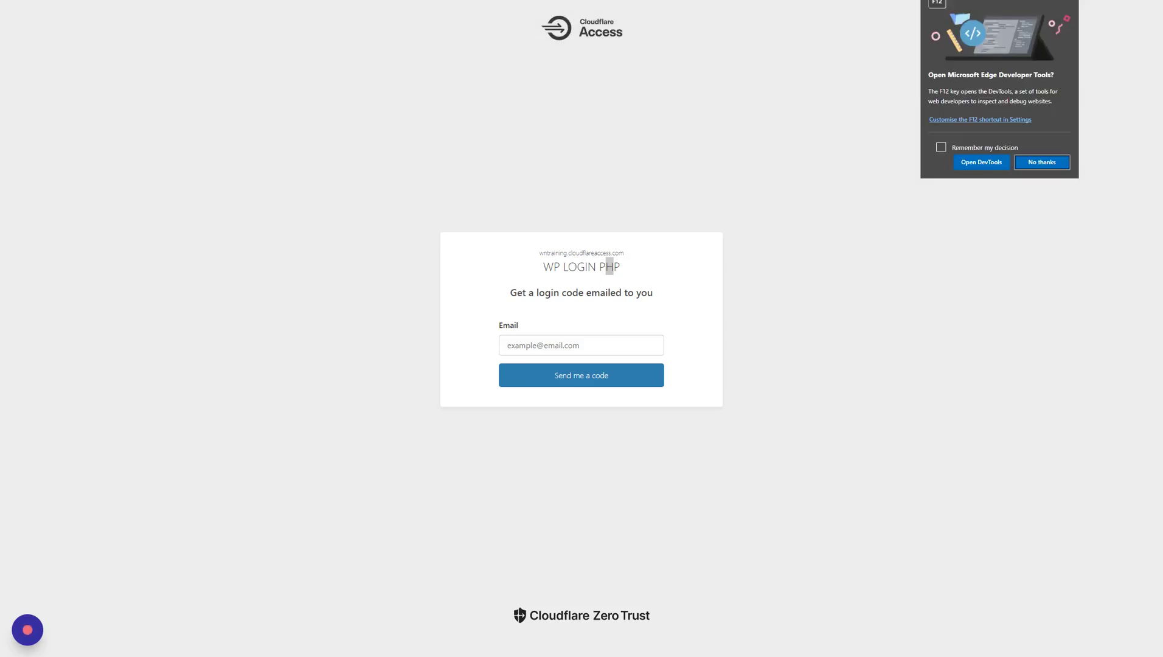
pyautogui.click(1035, 163)
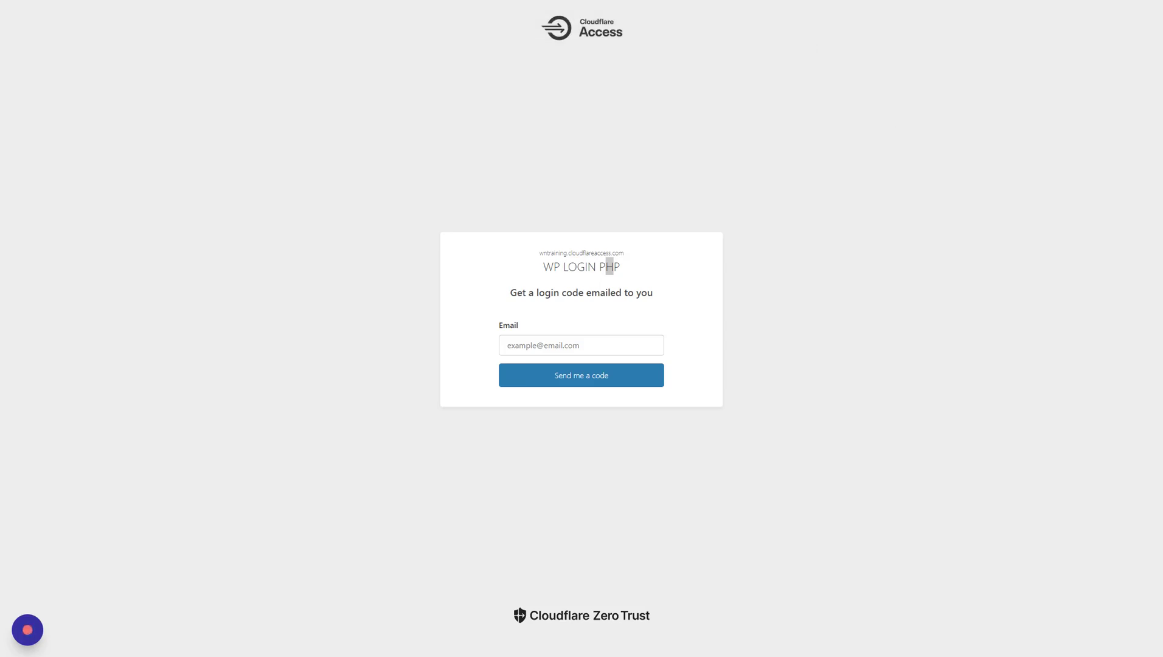
pyautogui.hotkey('ctrl', 'l')
pyautogui.press('Return')
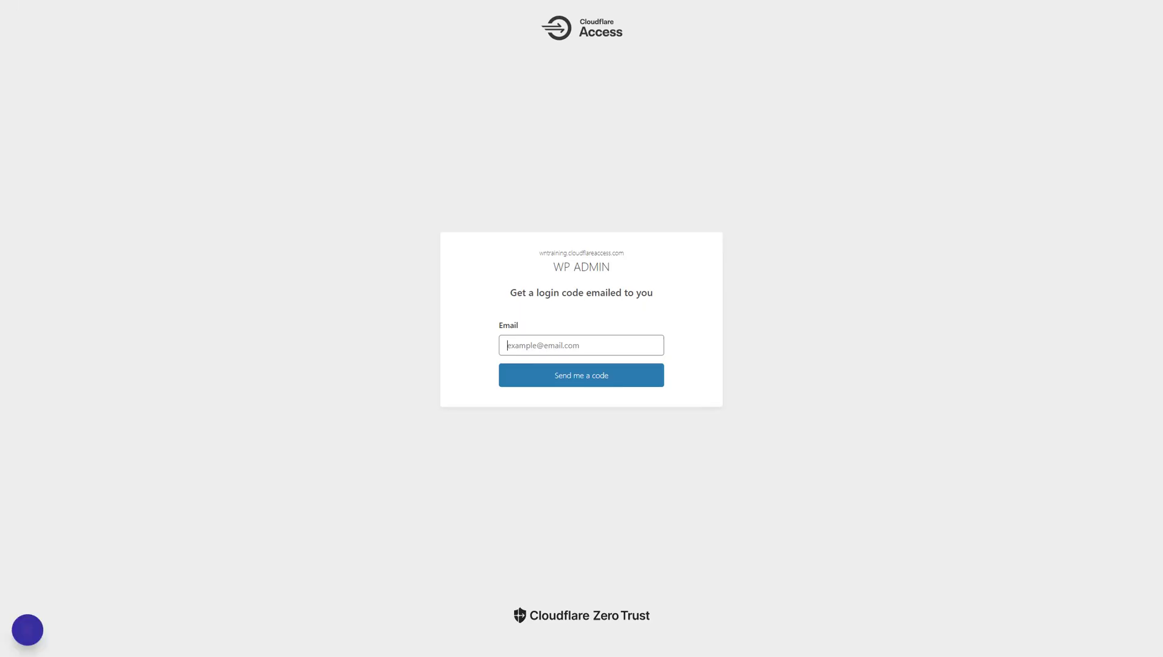
pyautogui.moveTo(551, 266); pyautogui.dragTo(618, 271)
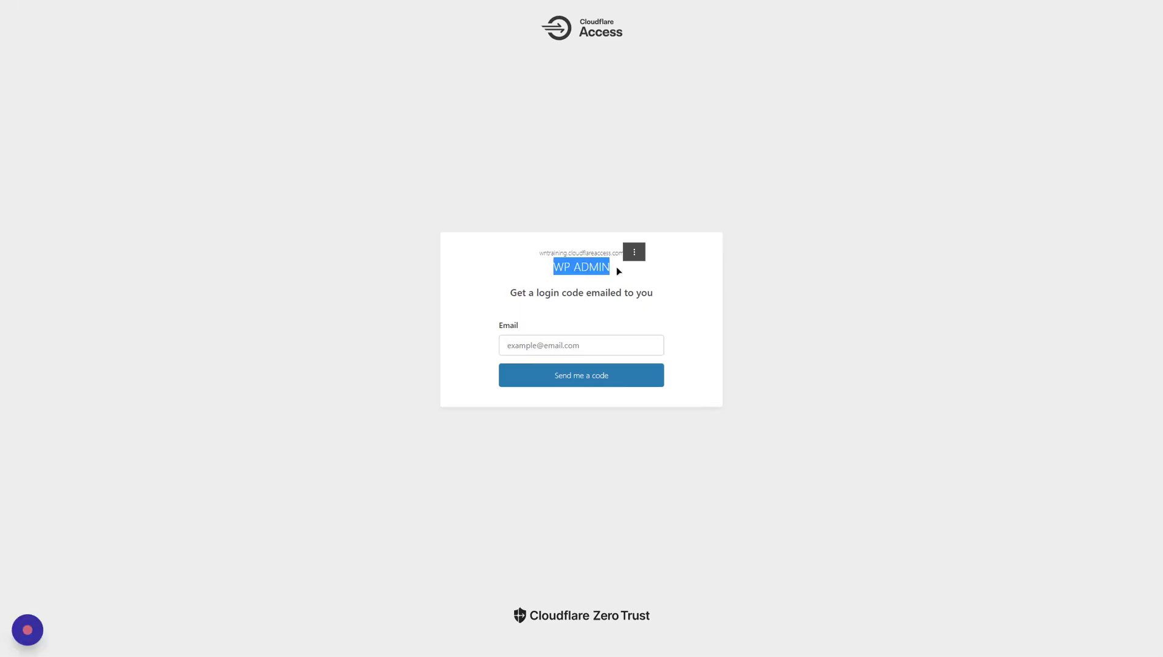
# Request a login code with the saved email address and paste in the e-mailed code
pyautogui.click(569, 322)
pyautogui.click(563, 344)
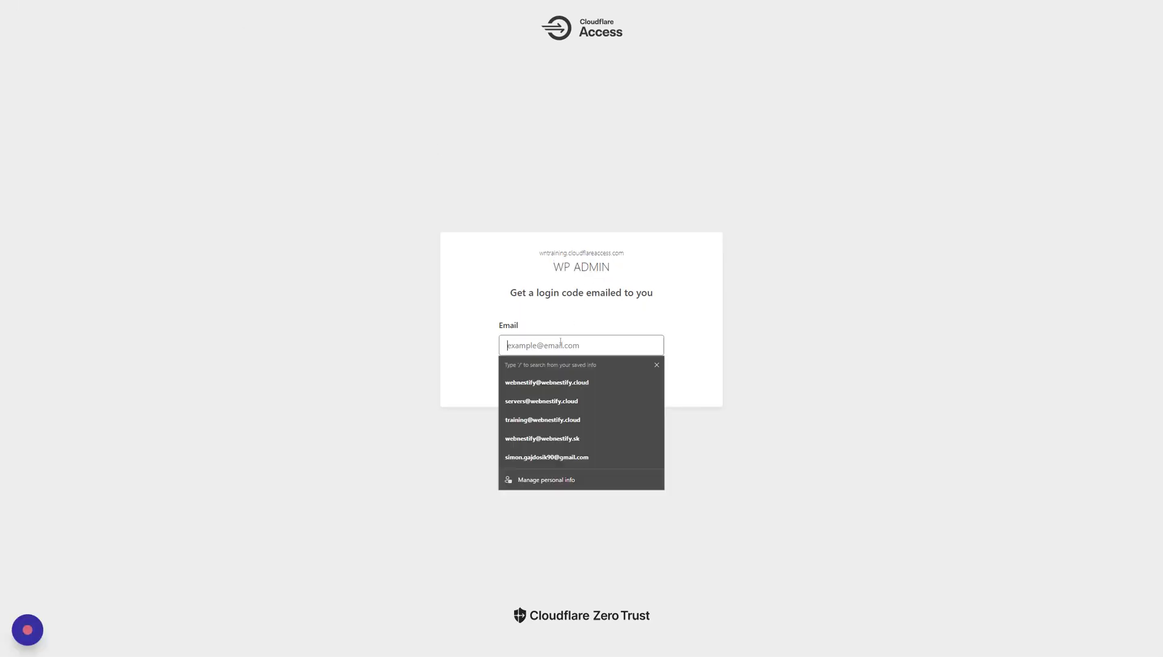
pyautogui.click(575, 389)
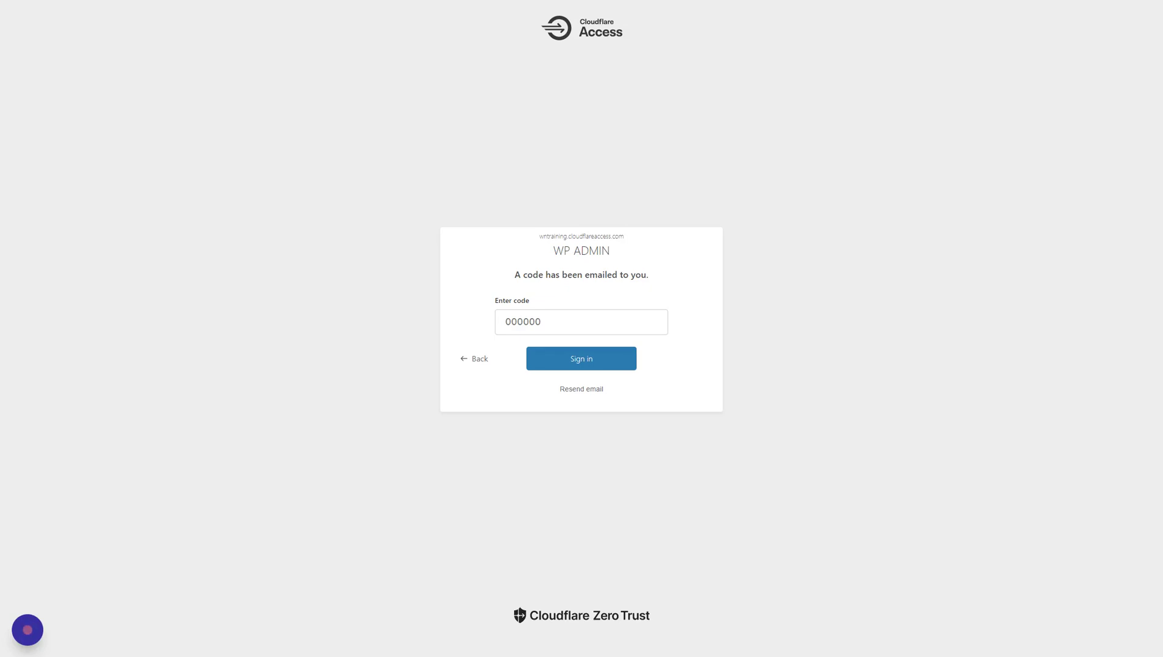
pyautogui.click(574, 320)
pyautogui.hotkey('ctrl', 'v')
# Sign in with the e-mailed code, then submit the pre-filled WordPress login form
pyautogui.click(596, 357)
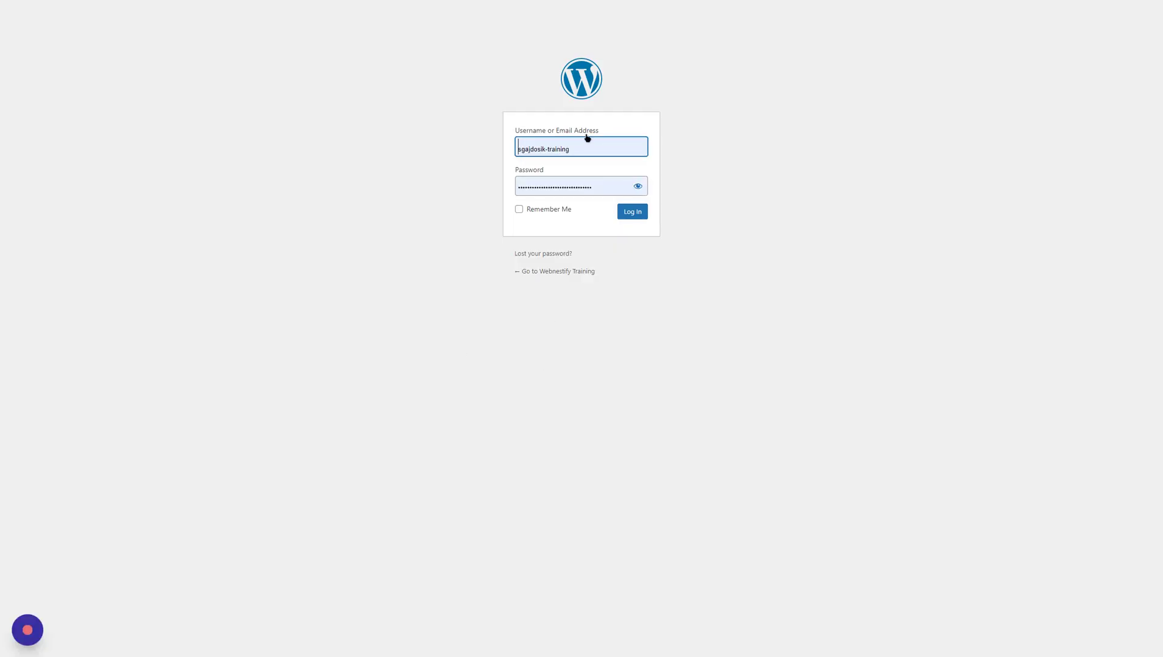
pyautogui.click(640, 215)
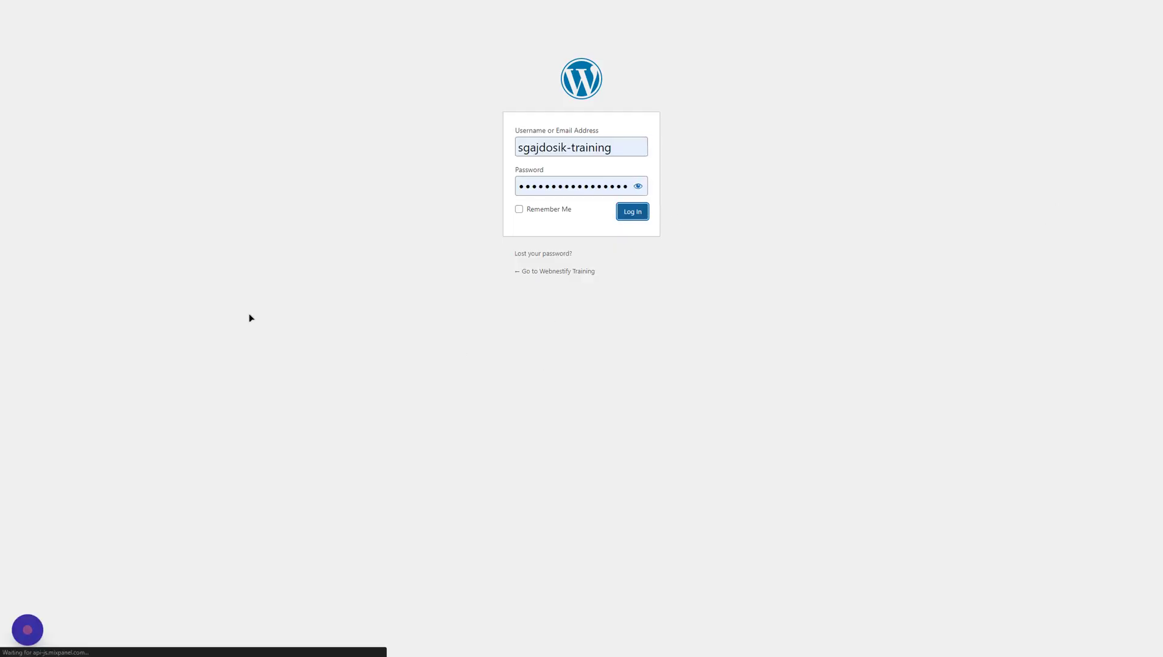